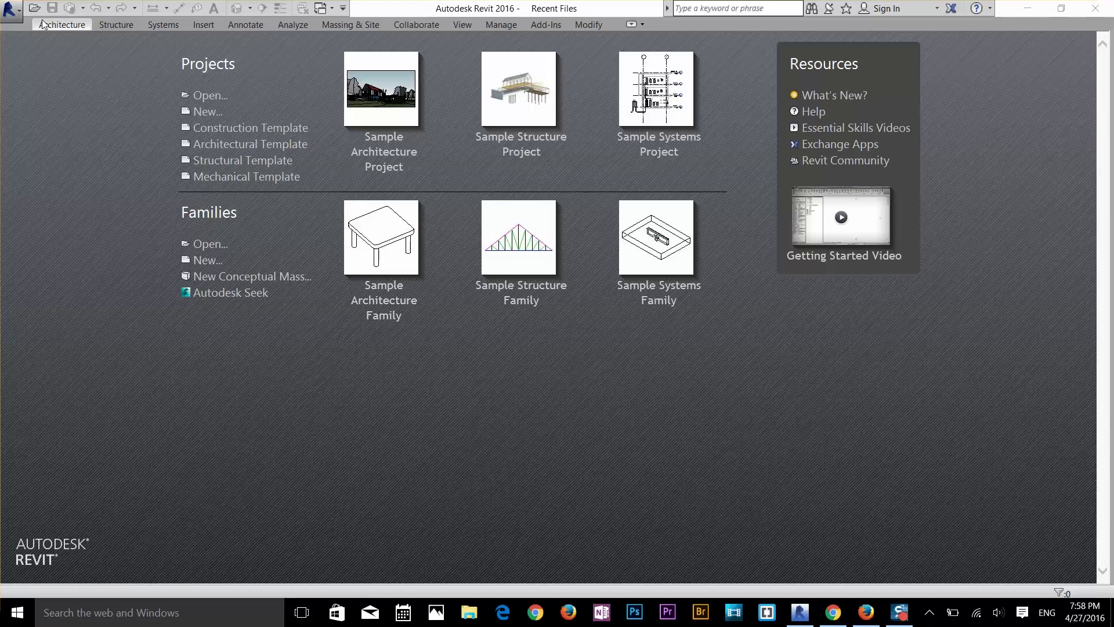
click(16, 18)
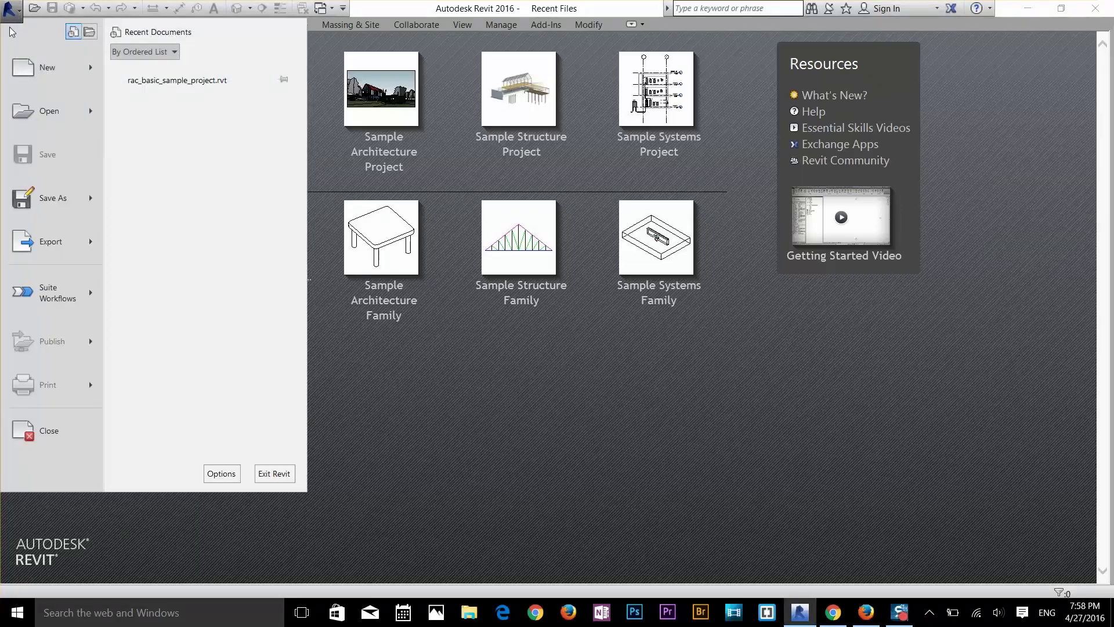
mouse_move(25, 76)
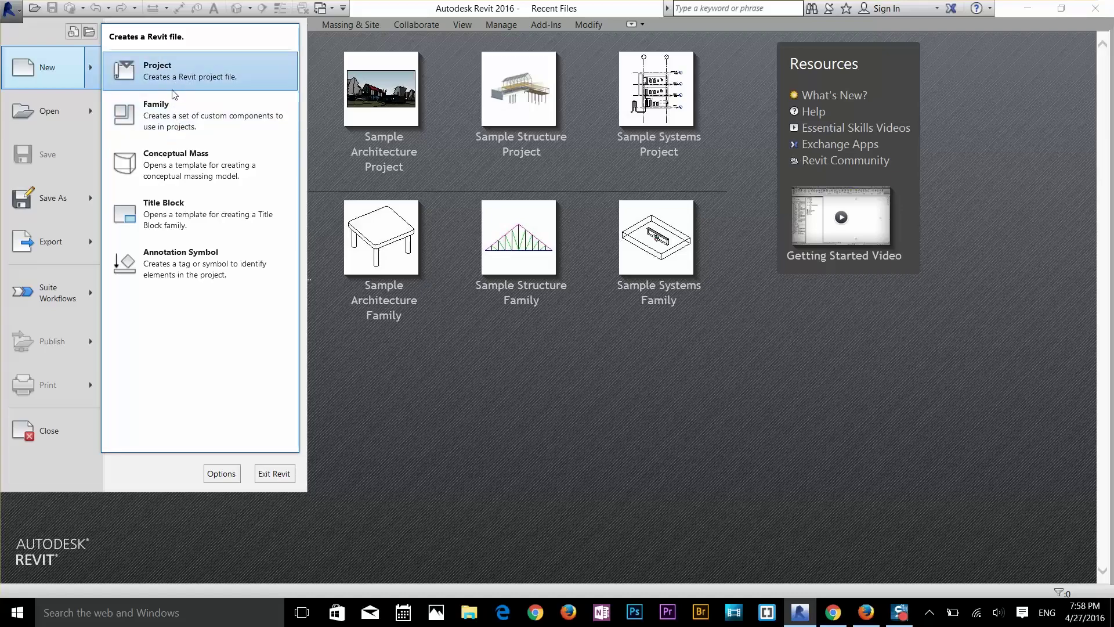
click(770, 115)
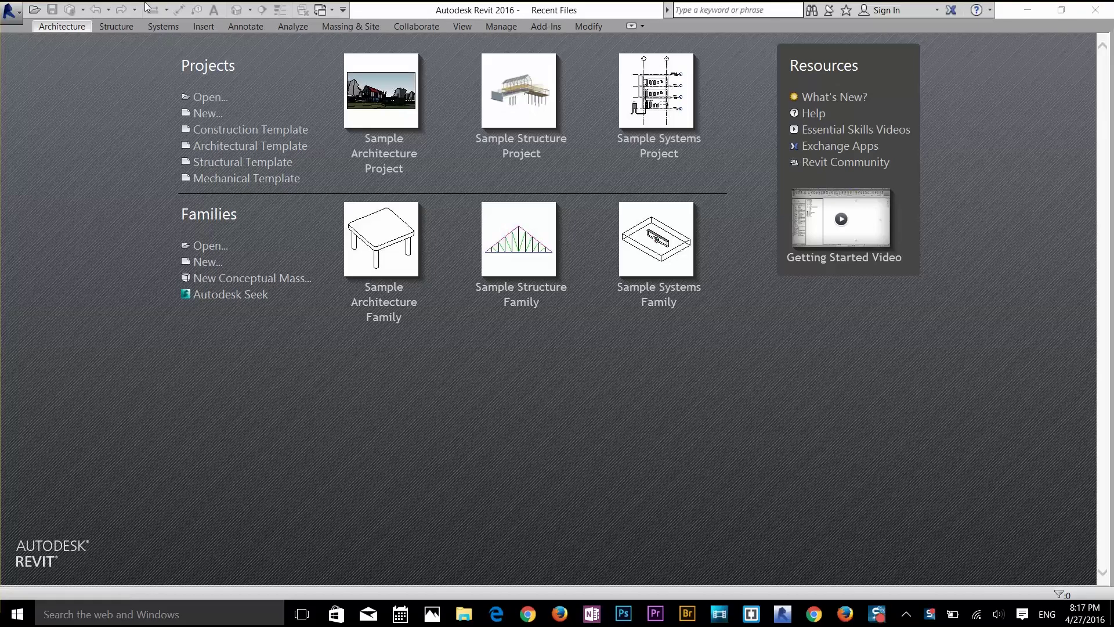
Create a new project from the Architectural Template
click(68, 26)
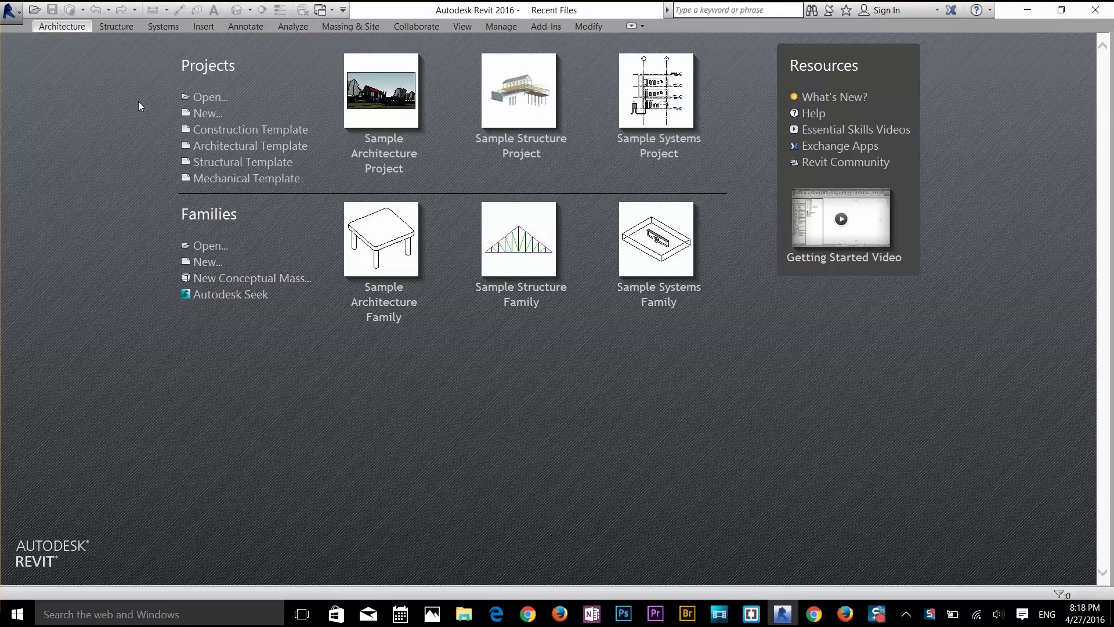
click(269, 152)
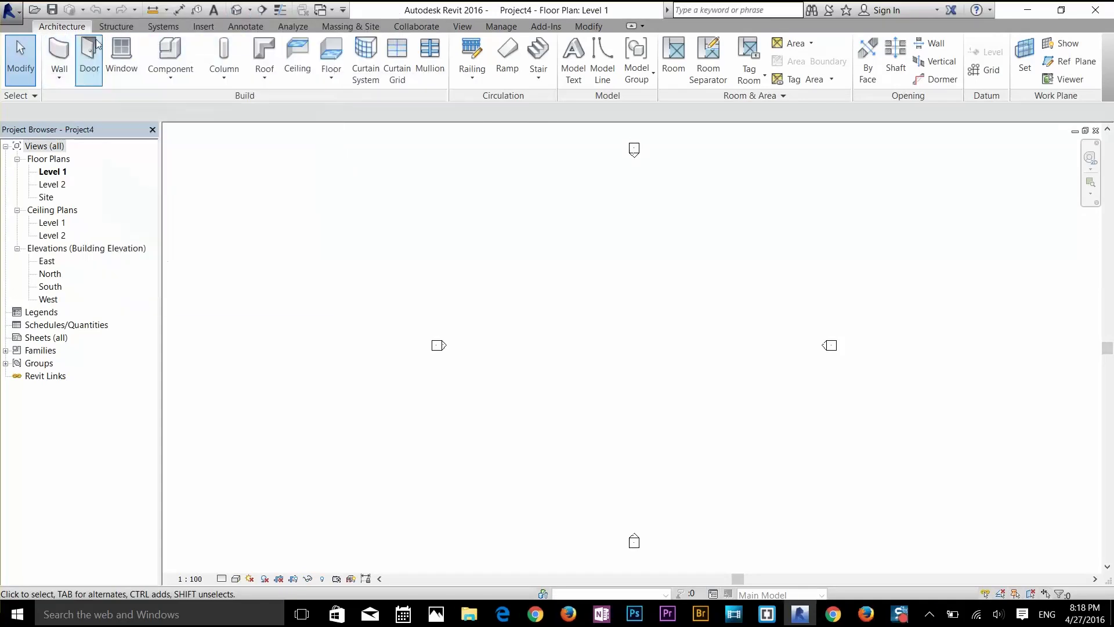
Examine the architecture, structure and modify tool sets, including the wall placement options, wall and component variants, and extra room and area commands
click(116, 27)
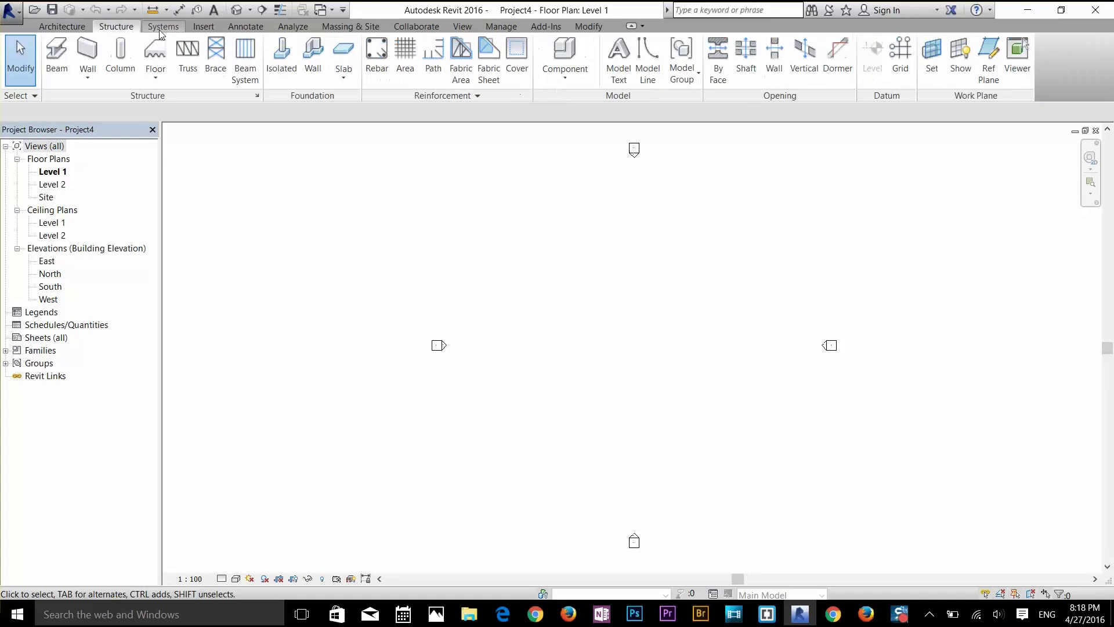
click(63, 27)
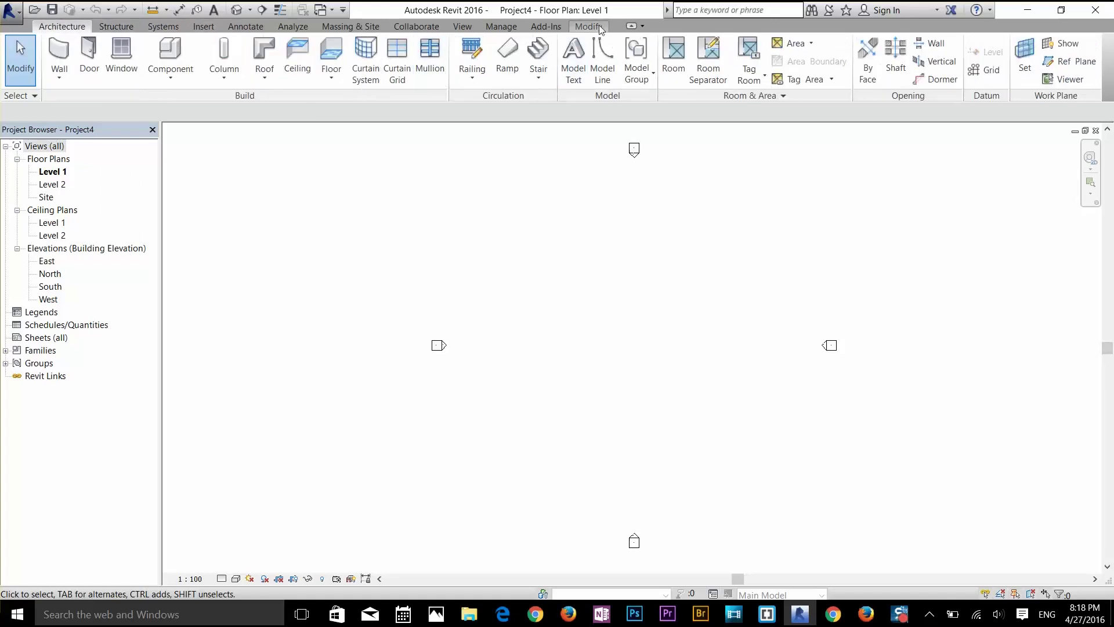
click(599, 25)
click(62, 26)
click(60, 51)
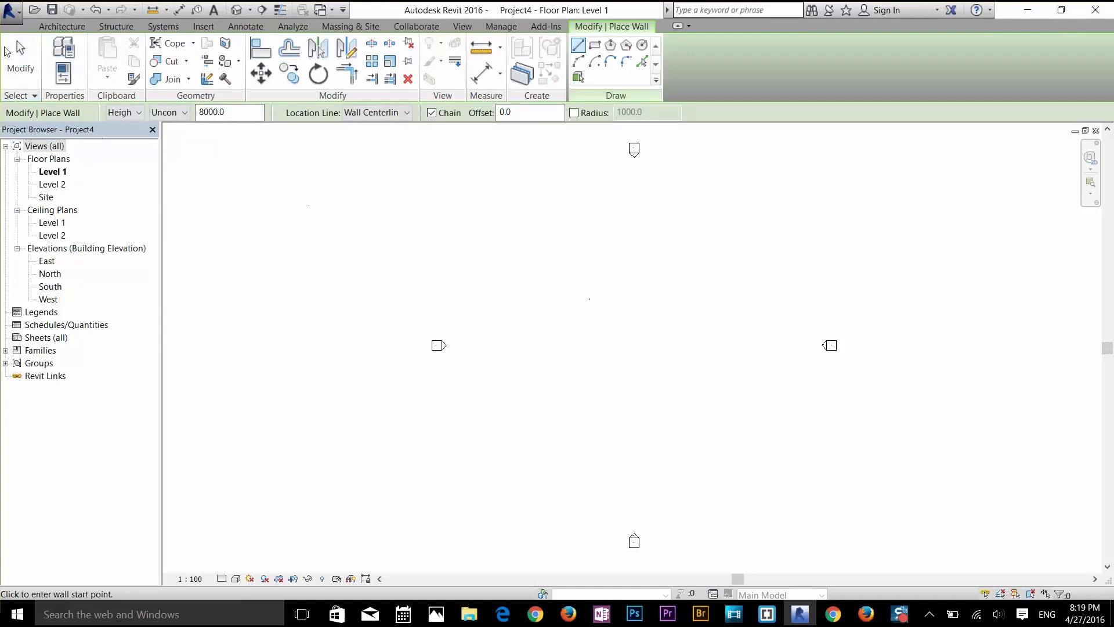
click(20, 54)
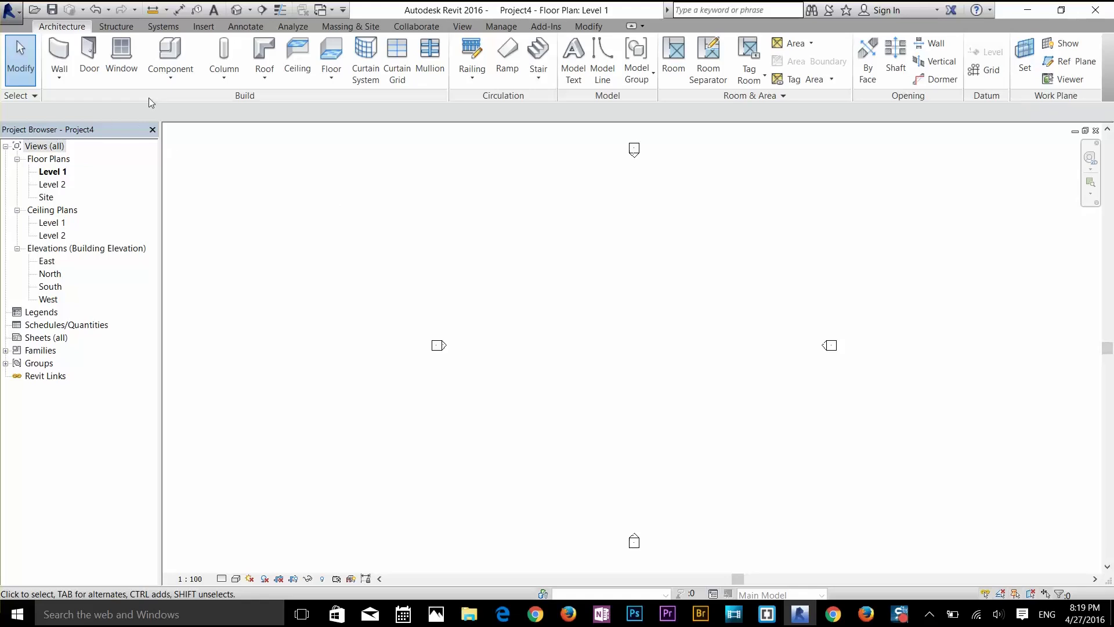
click(173, 77)
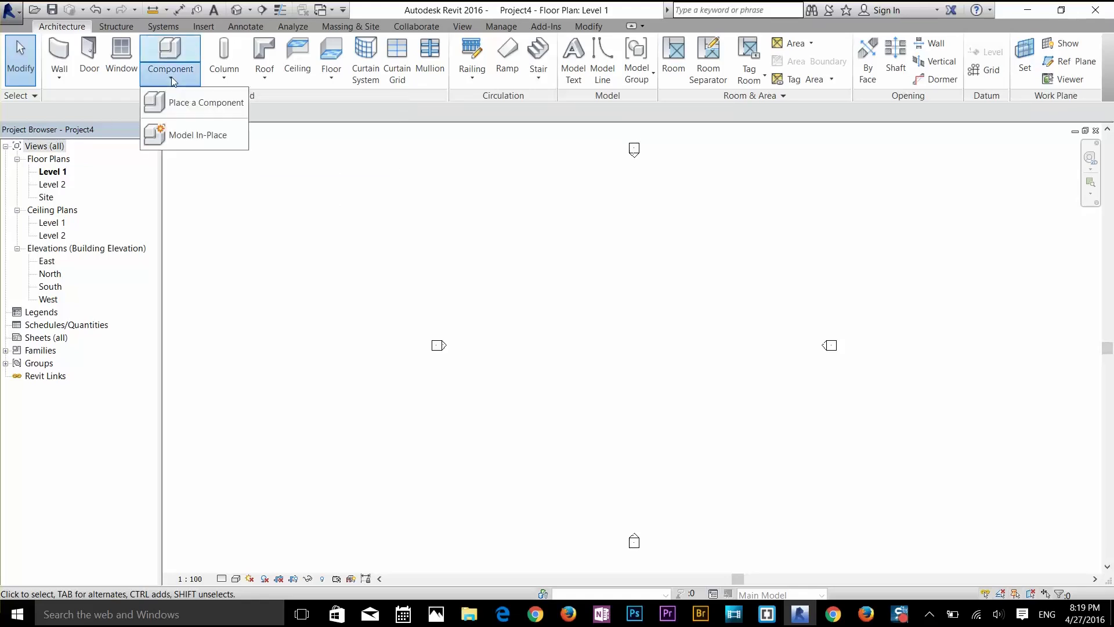
click(59, 80)
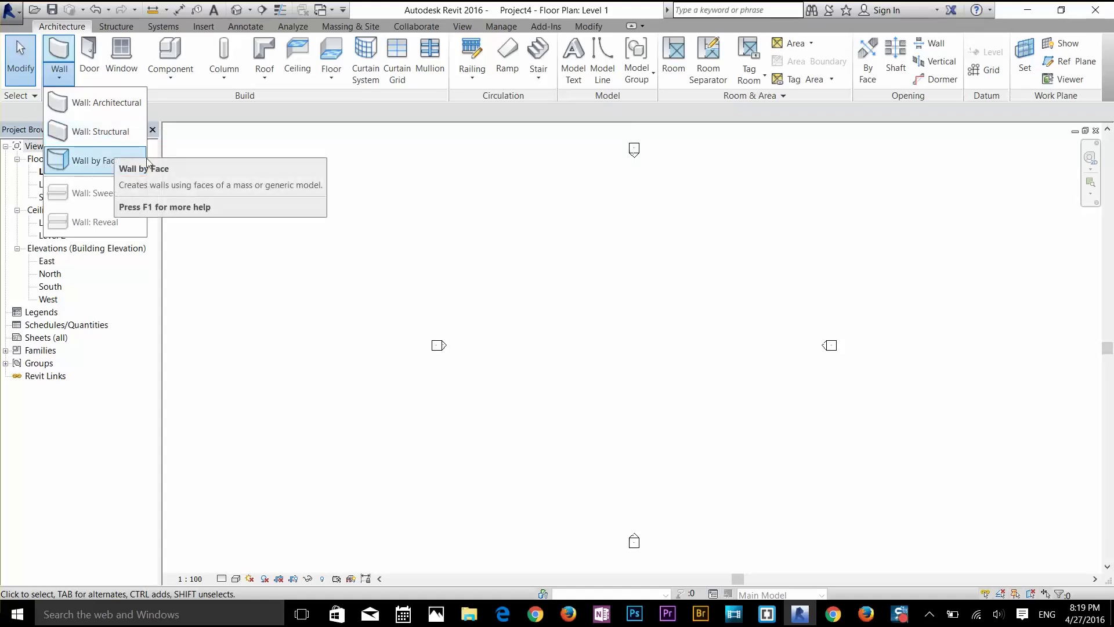
click(251, 106)
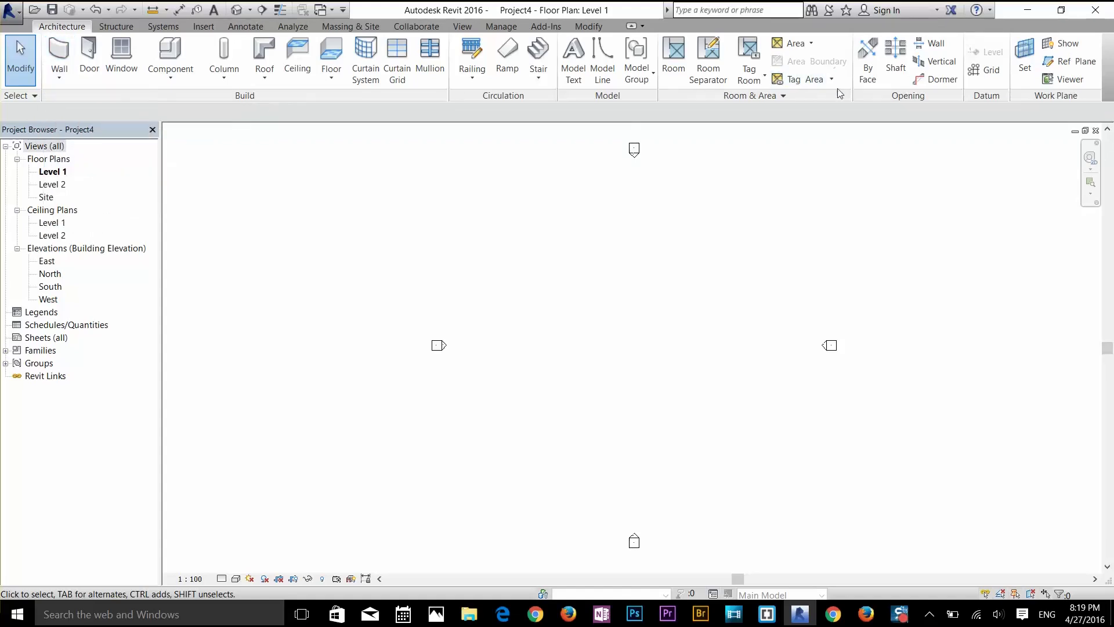
click(785, 96)
click(782, 95)
Review the type properties of the annotation text type and close them without changes
click(256, 29)
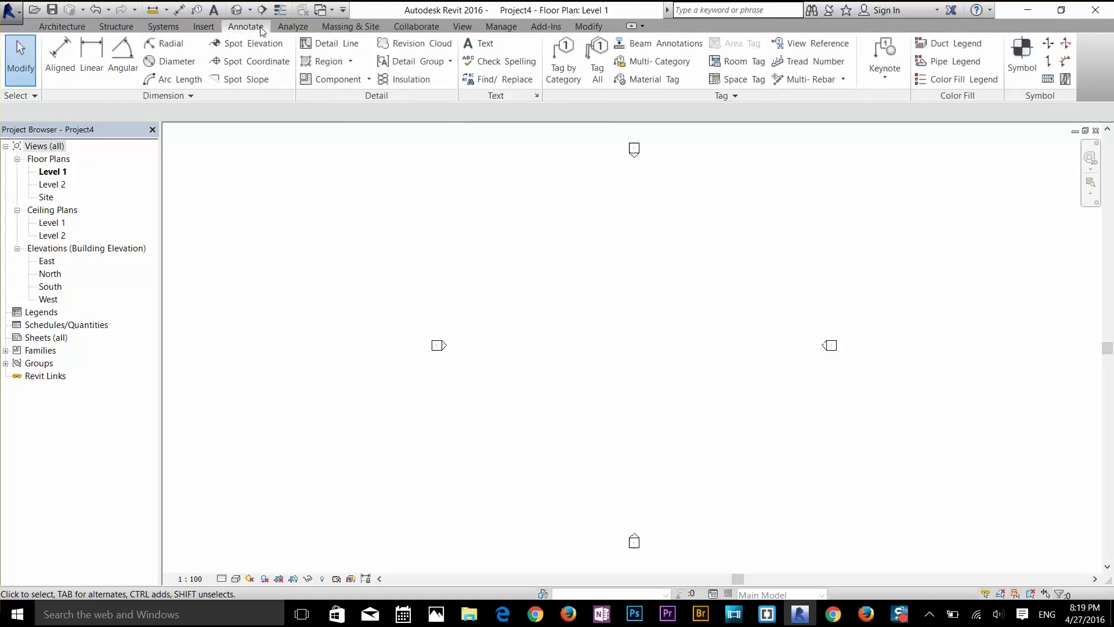
click(537, 97)
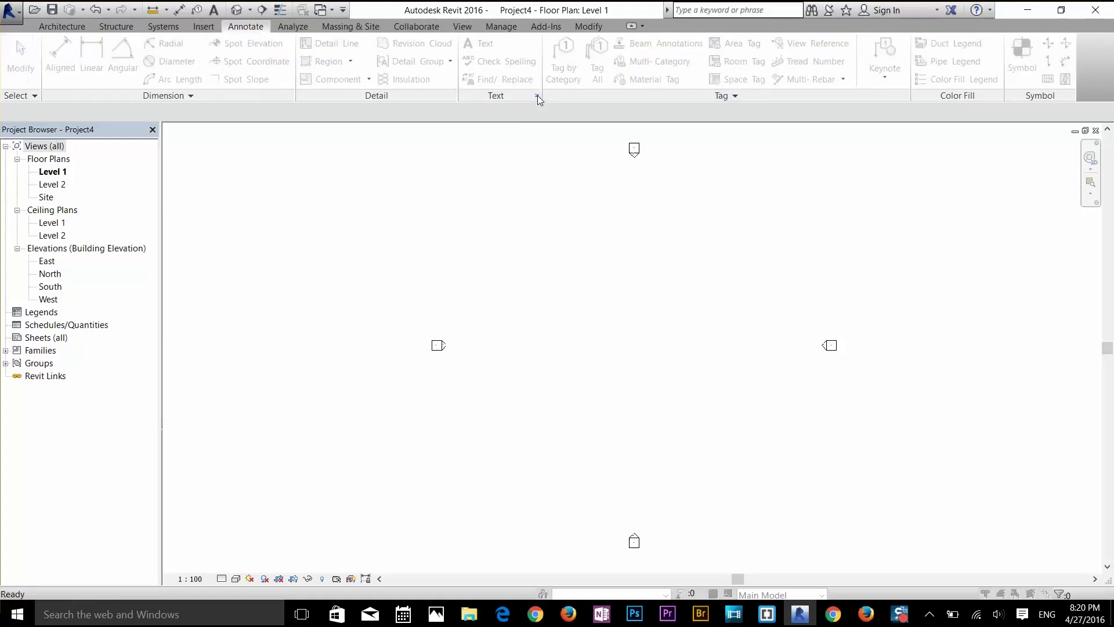
drag(539, 108, 557, 108)
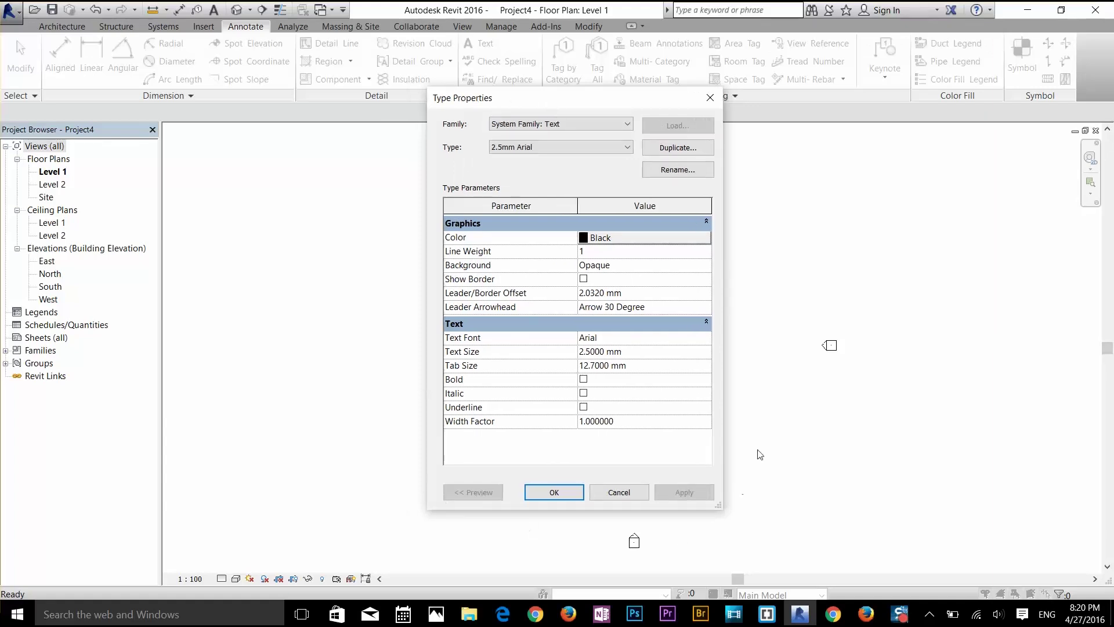
key(Escape)
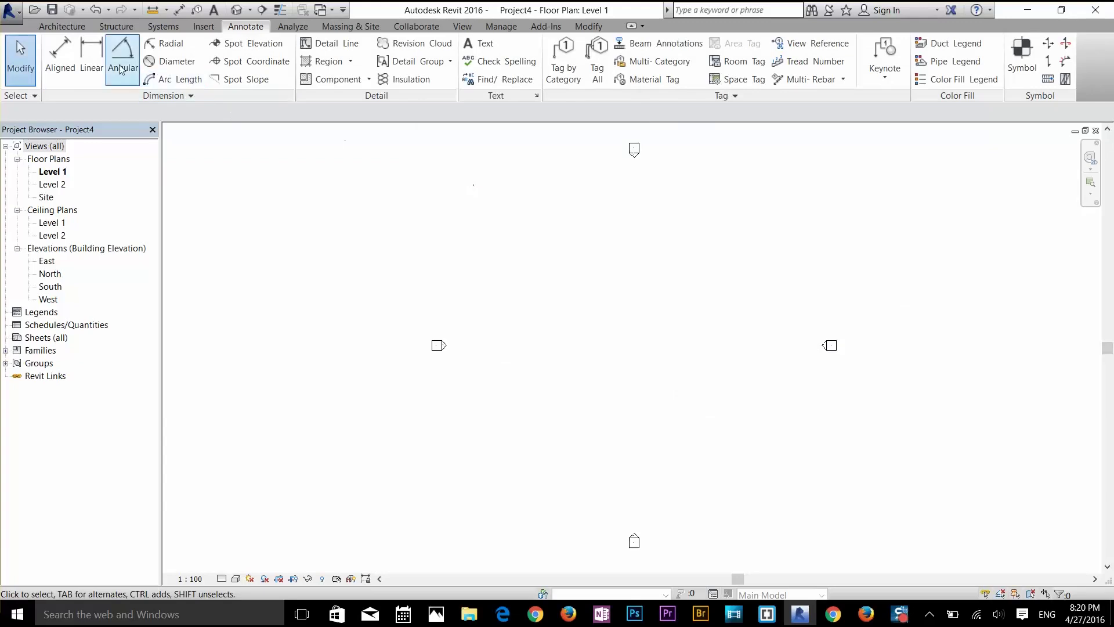
Add the Window tool to the Quick Access Toolbar and remove it again
click(63, 29)
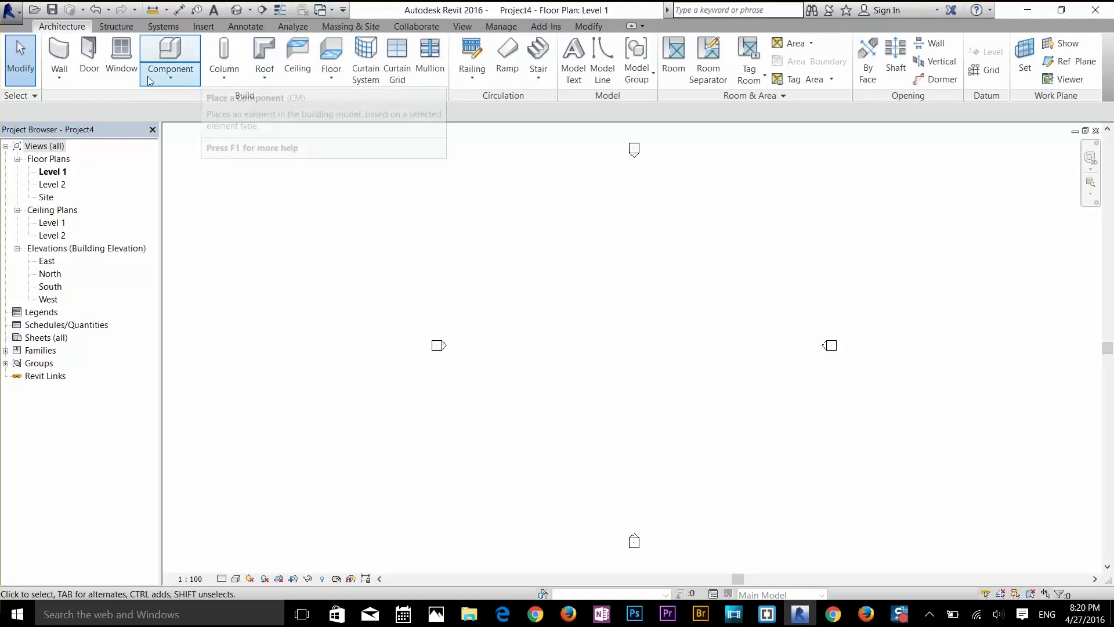
right_click(133, 58)
click(147, 68)
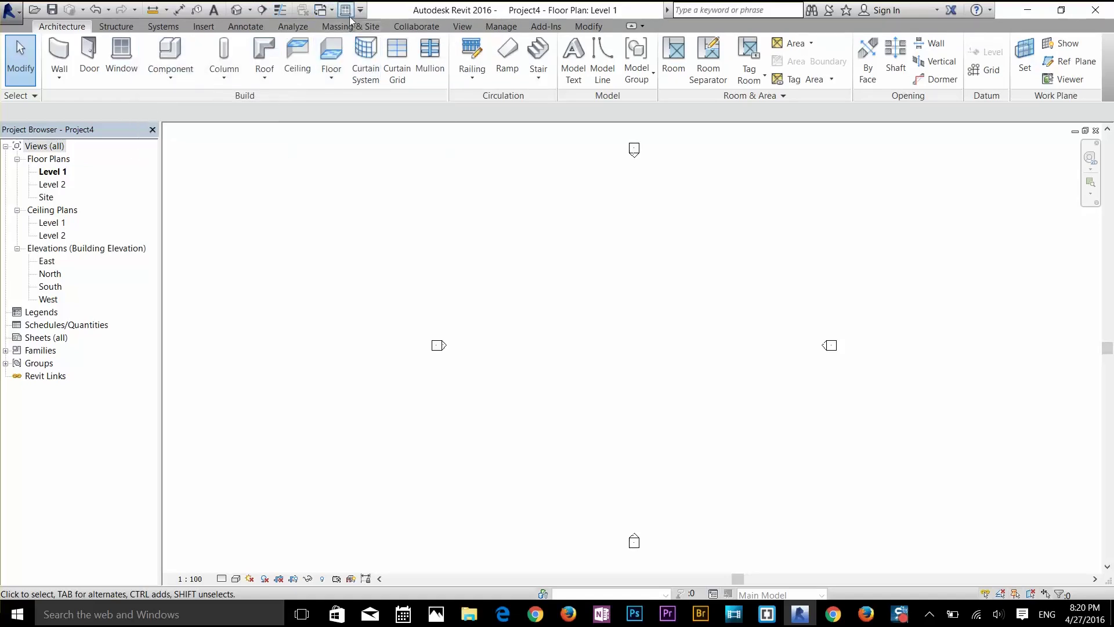
right_click(348, 13)
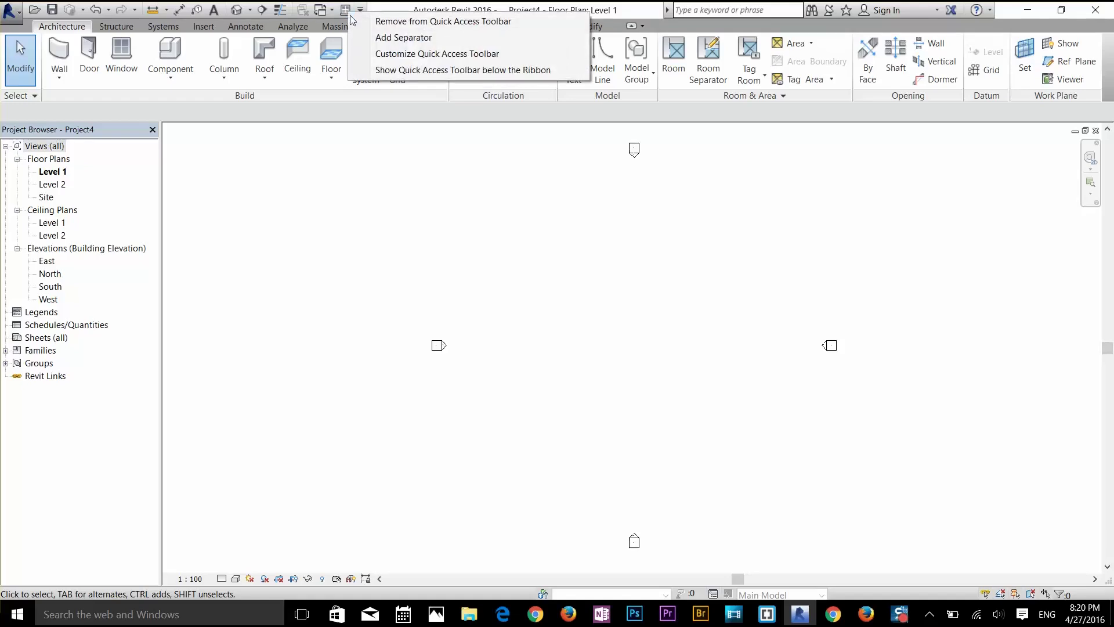
click(372, 22)
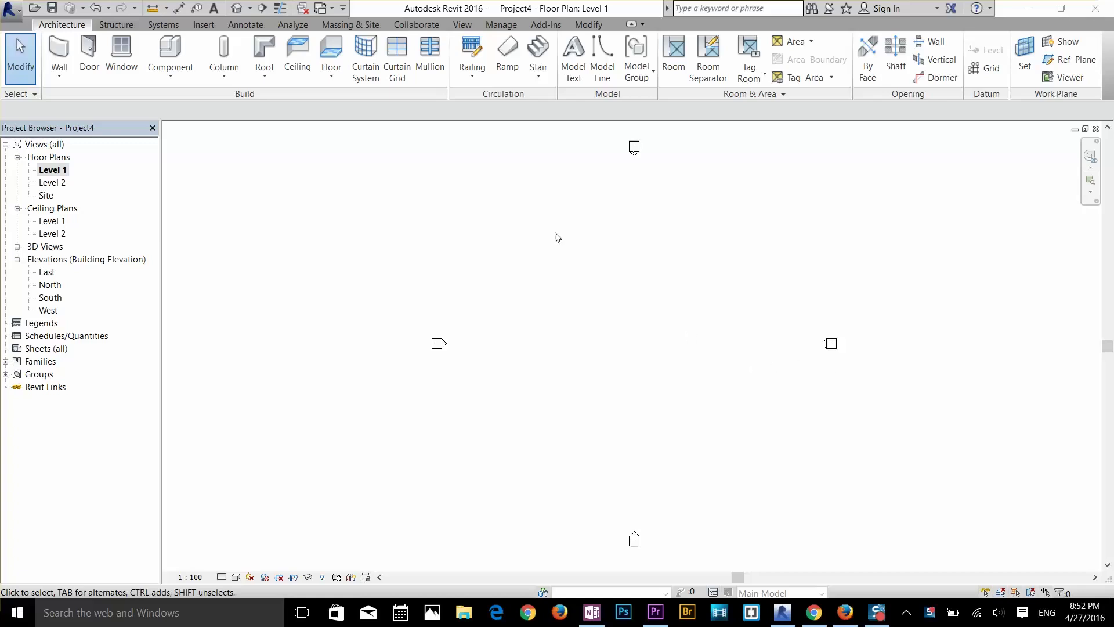
Draw a closed, irregular five-sided loop of chained straight walls on Level 1, between the four elevation markers, and end wall placement
click(588, 25)
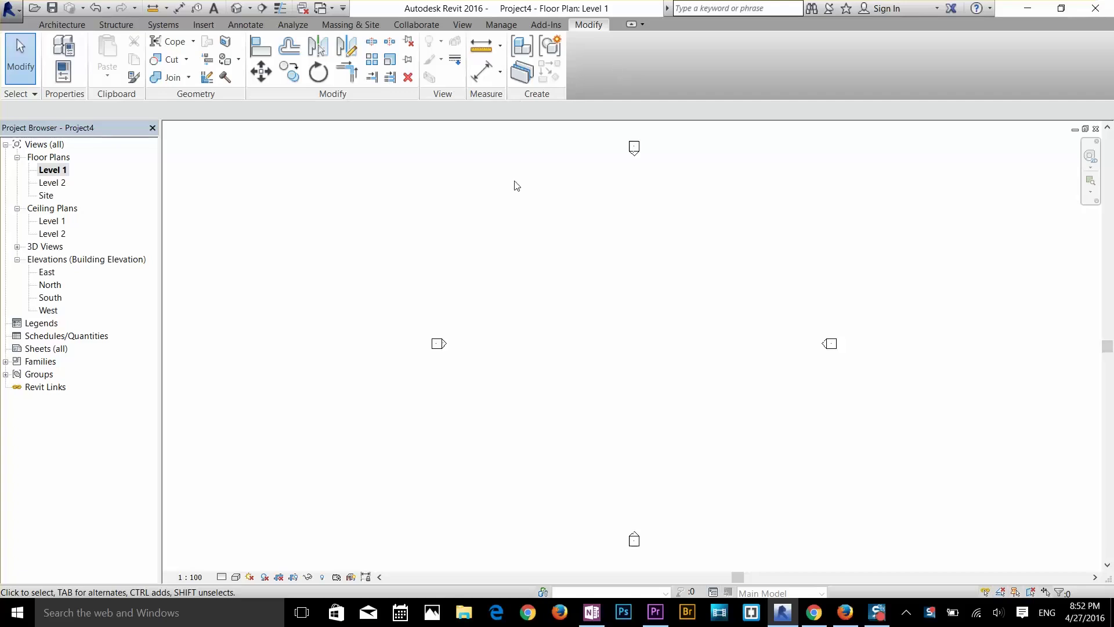
click(65, 28)
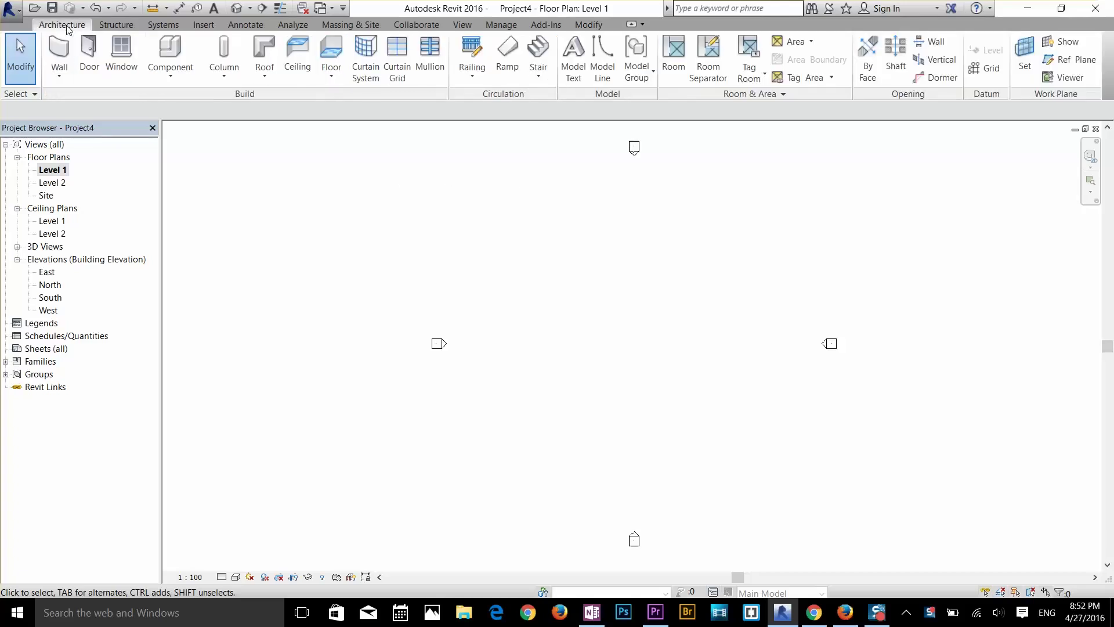
click(58, 55)
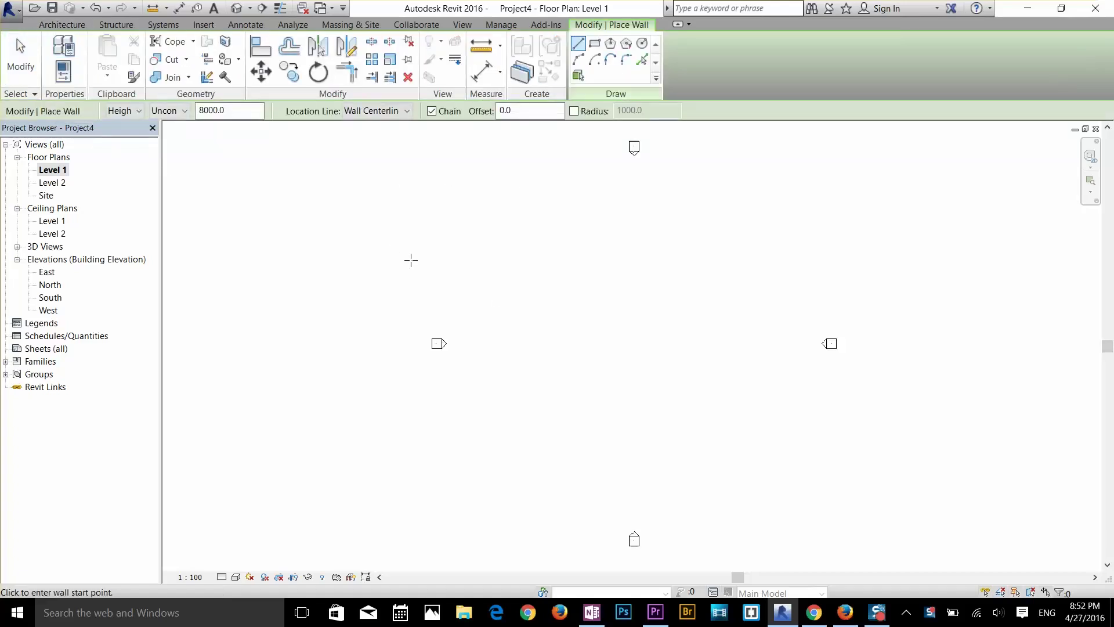
click(543, 392)
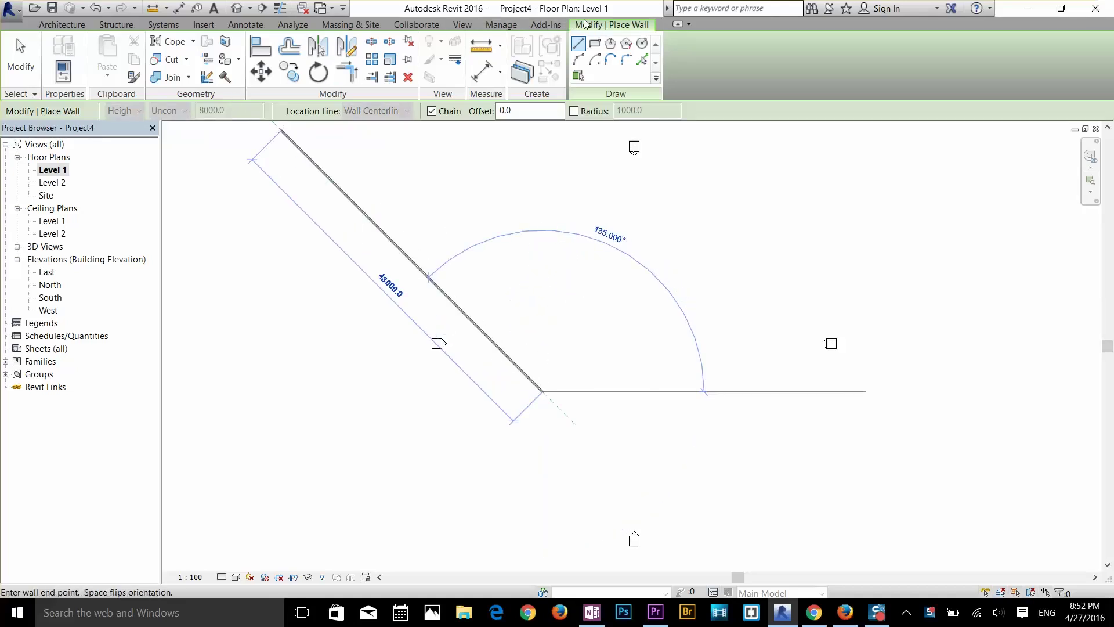
click(598, 281)
click(707, 273)
click(743, 374)
click(644, 434)
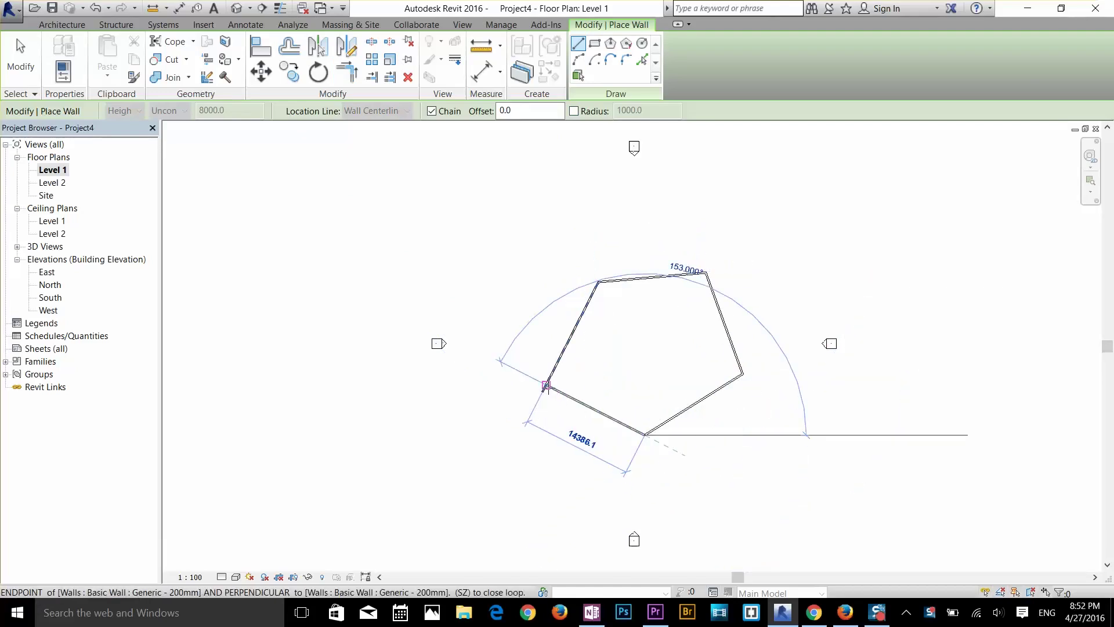
click(543, 390)
right_click(634, 361)
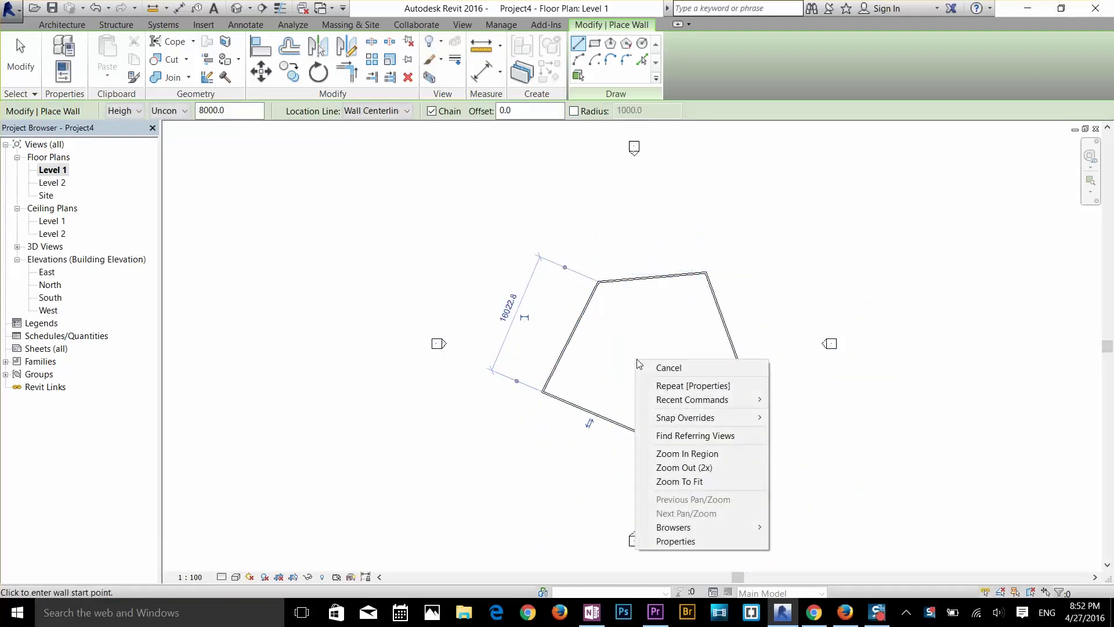
click(669, 368)
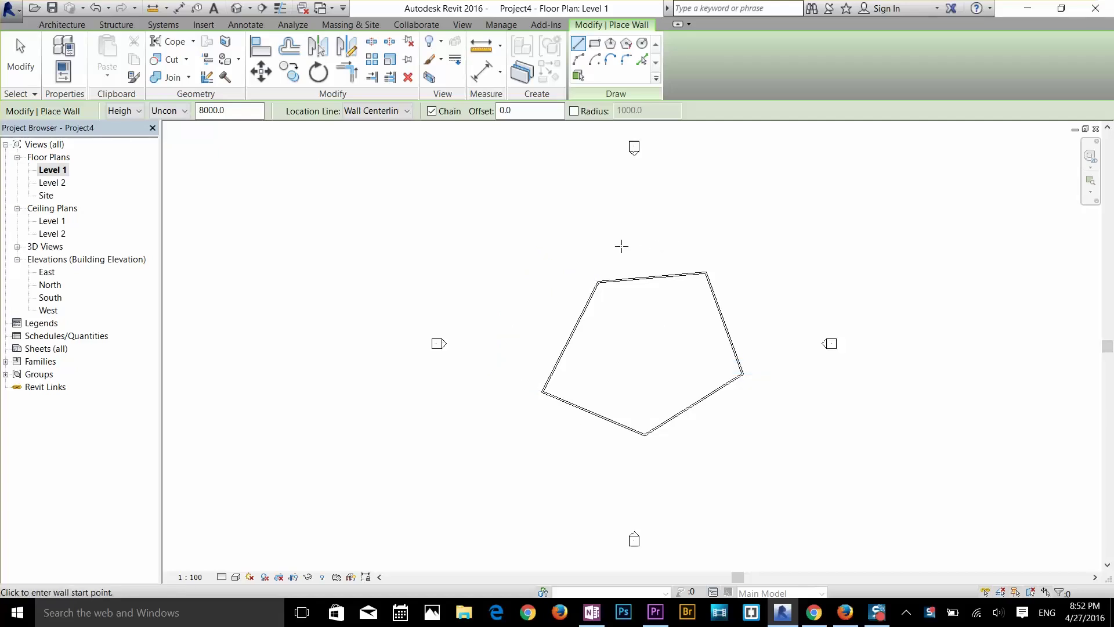
click(22, 58)
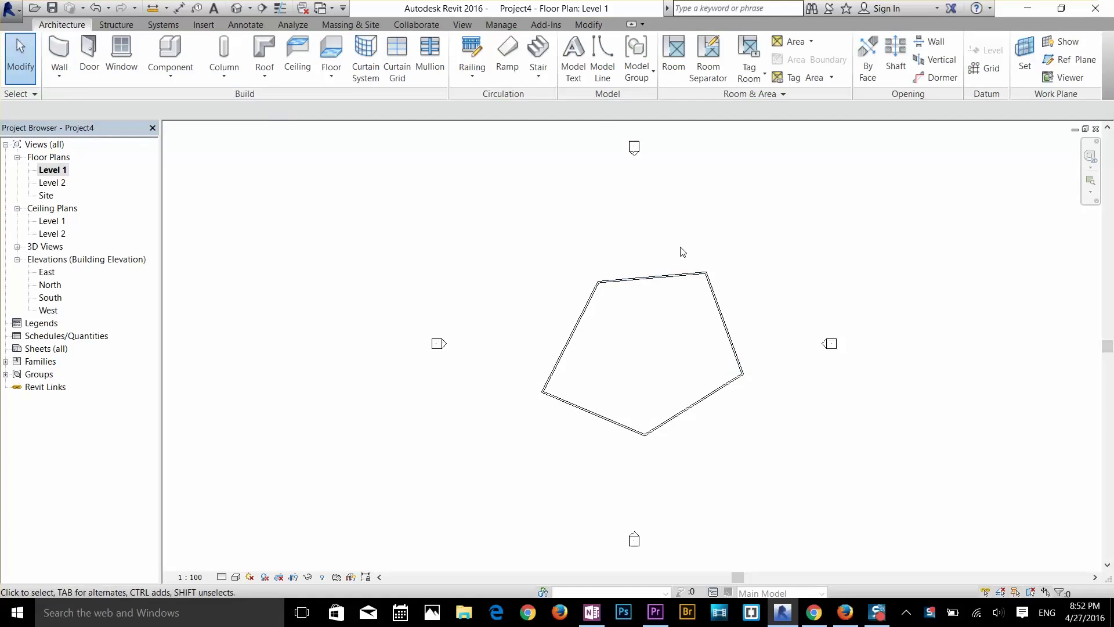
Select the upper-left slanted wall of the five-sided loop to examine its modify tools
click(586, 26)
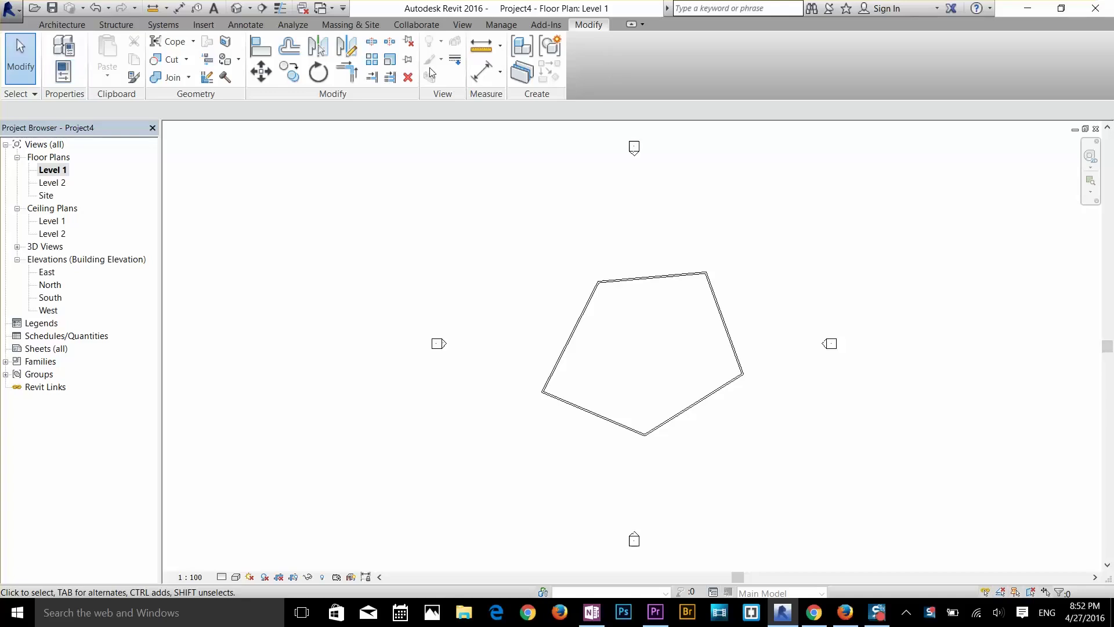
click(578, 331)
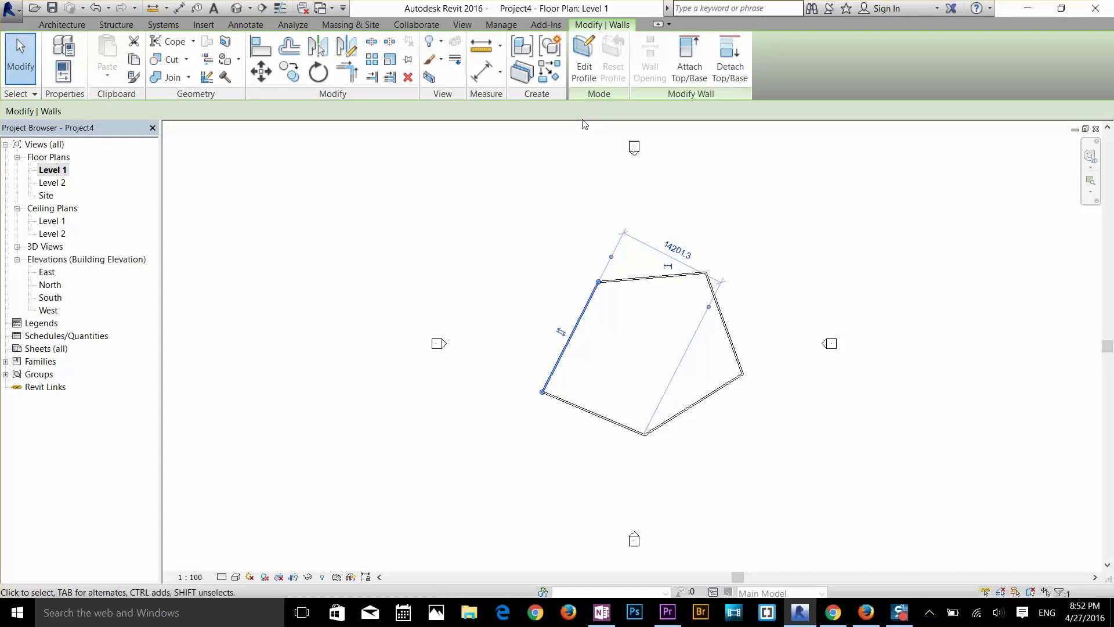
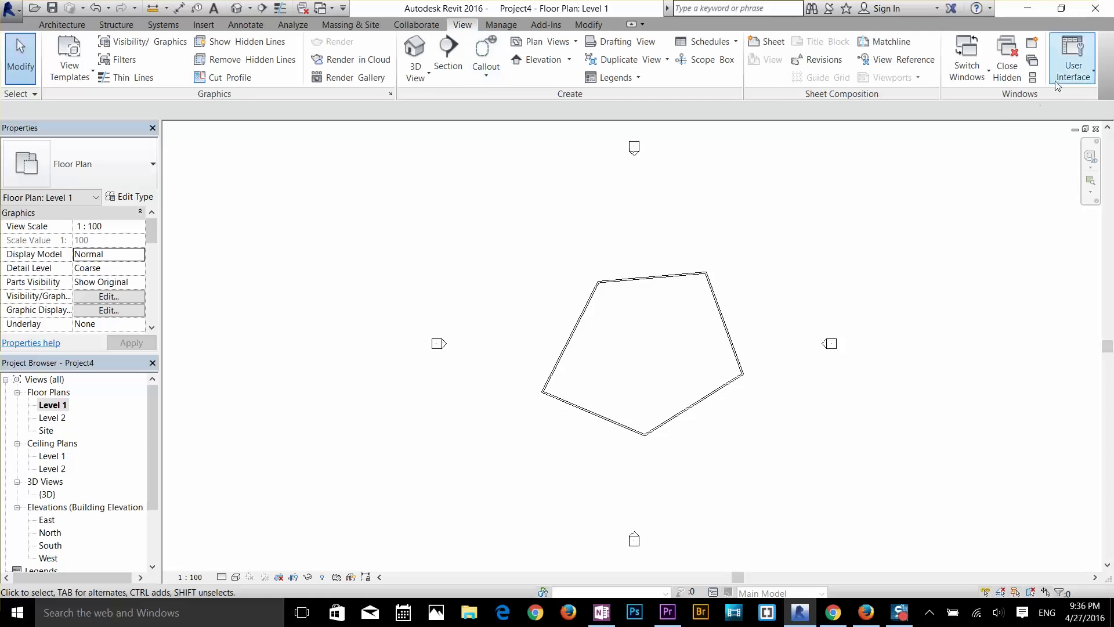
Hide the Properties palette and the Project Browser, dismissing the save reminder without saving
click(1095, 78)
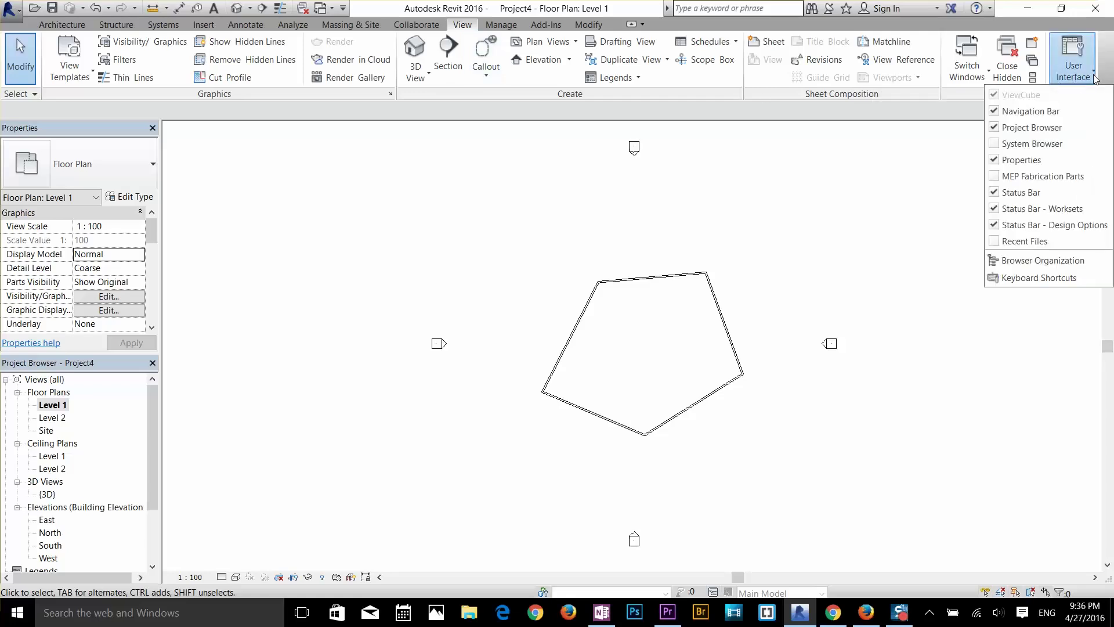
click(997, 160)
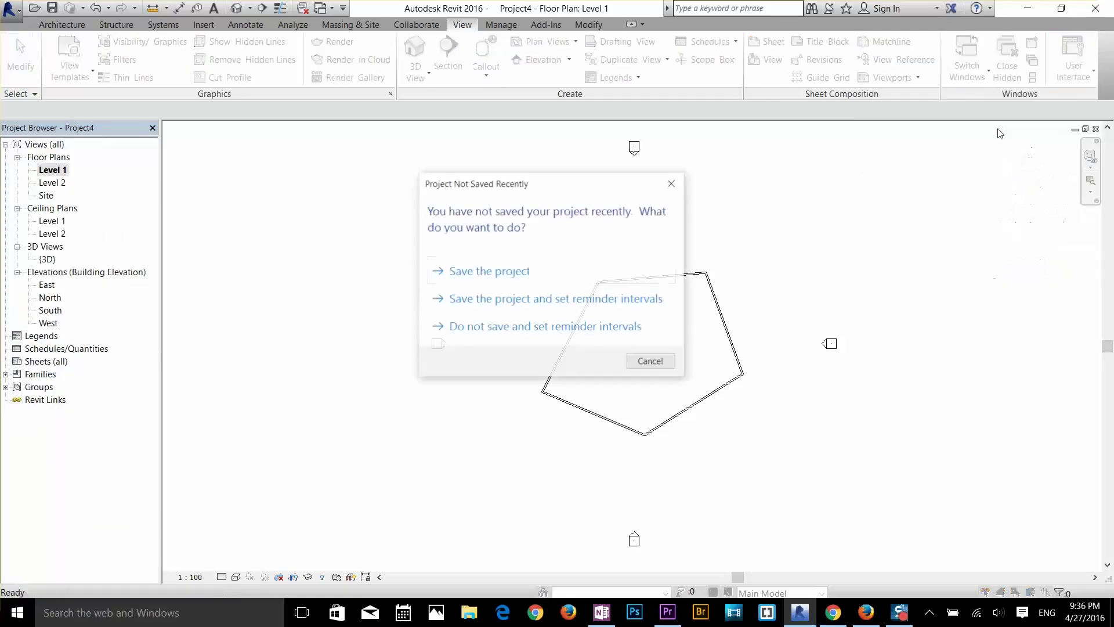
click(630, 363)
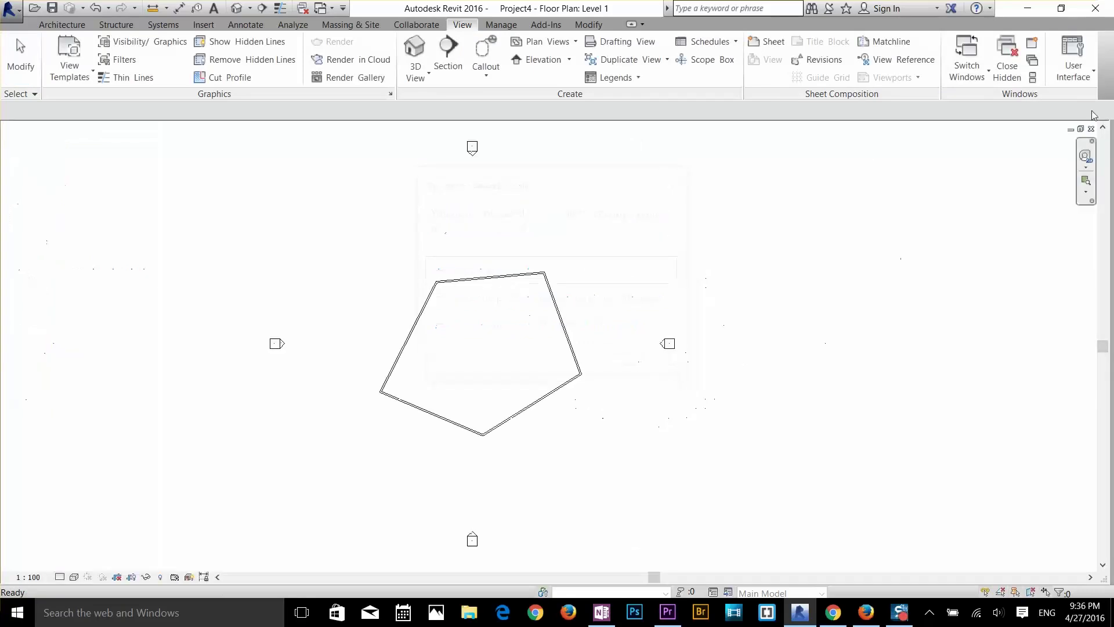
Show the Project Browser and the Properties palette again
click(1089, 74)
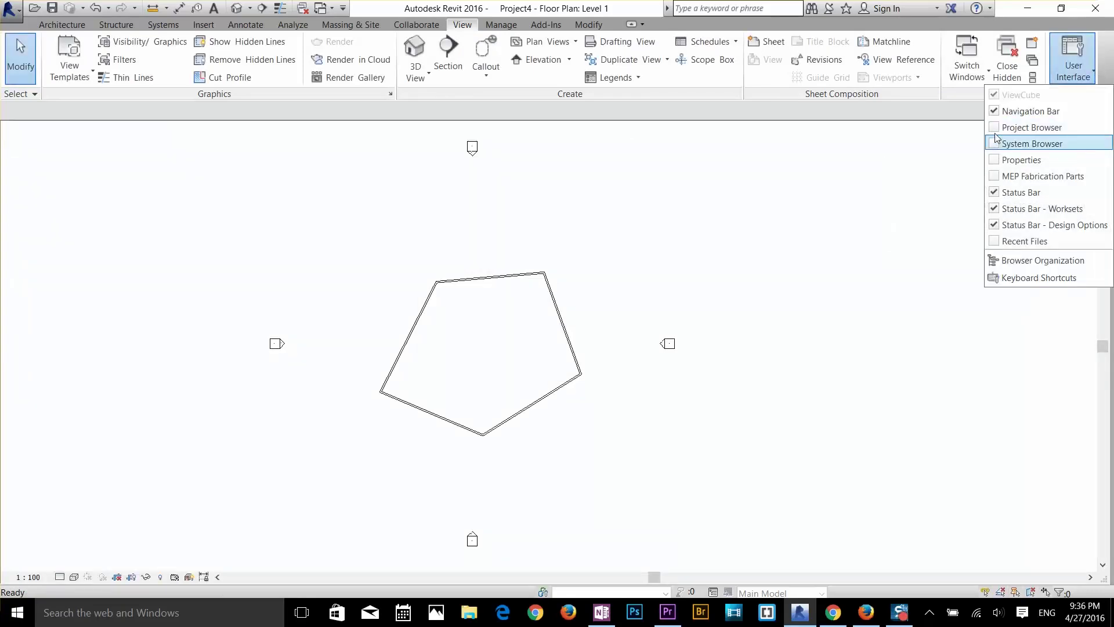
click(997, 127)
click(1084, 77)
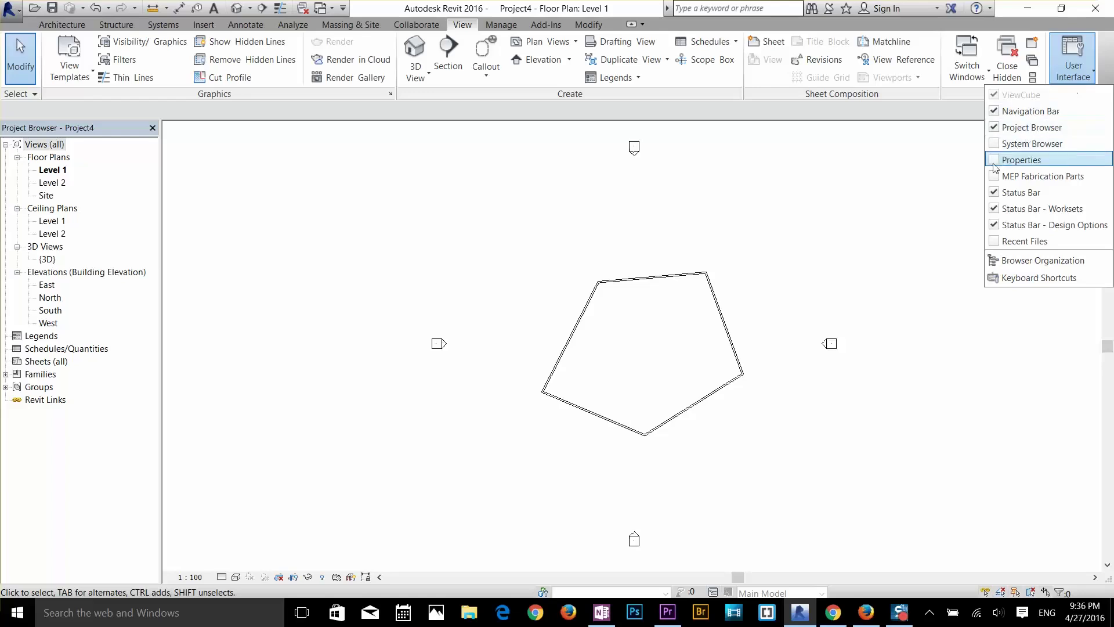
click(1022, 166)
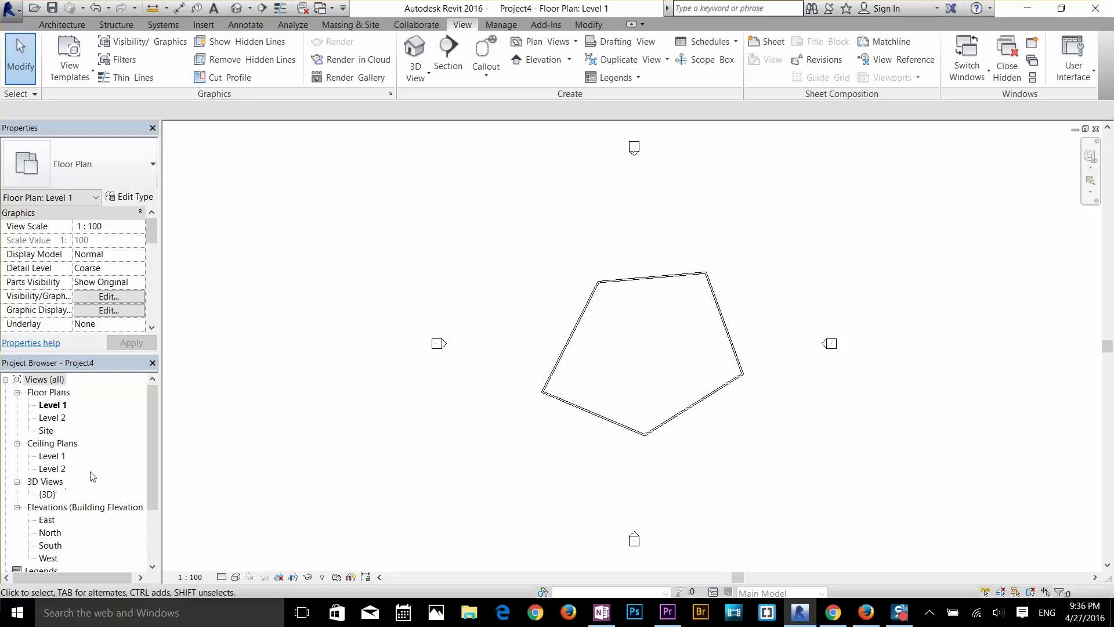
Open the {3D} view, try the Shaded visual style on the walls and return the view to Wireframe
double_click(47, 495)
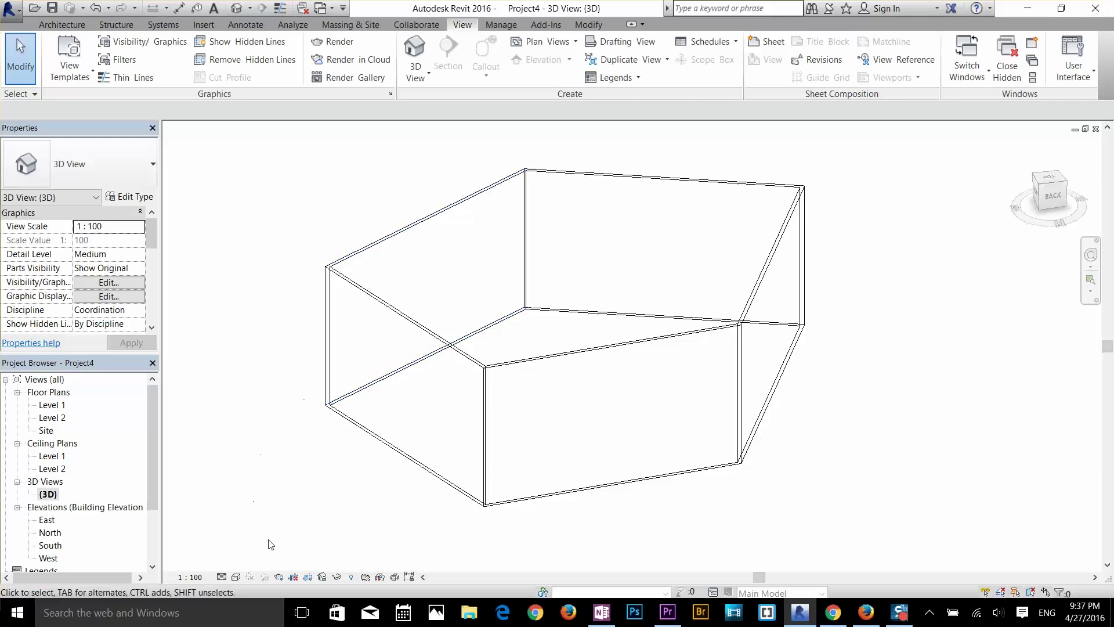
click(236, 578)
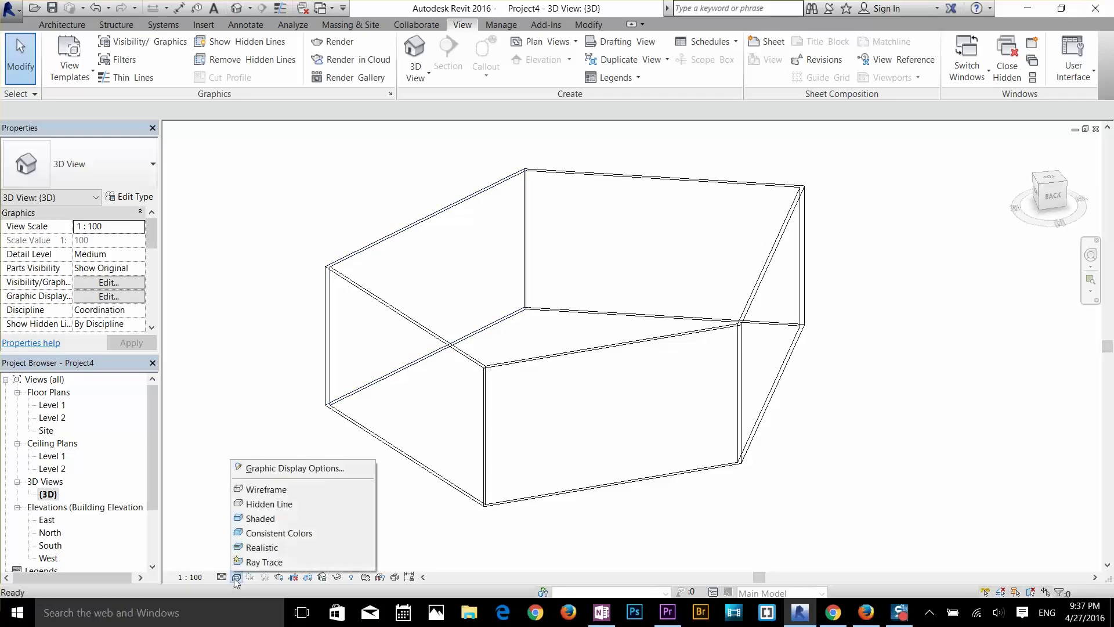
click(264, 520)
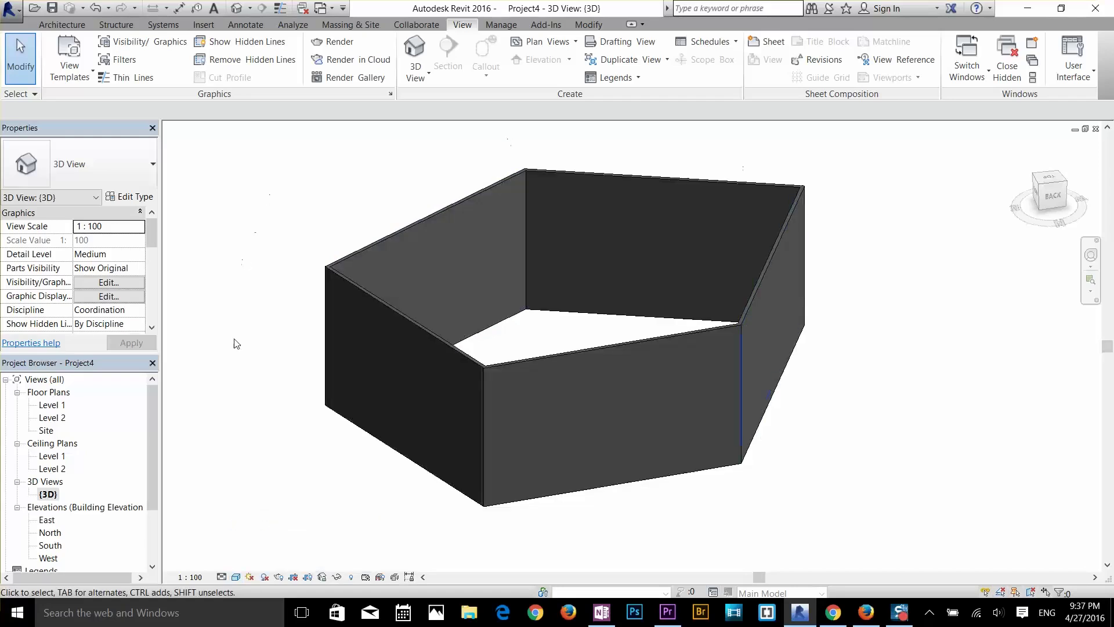
click(236, 578)
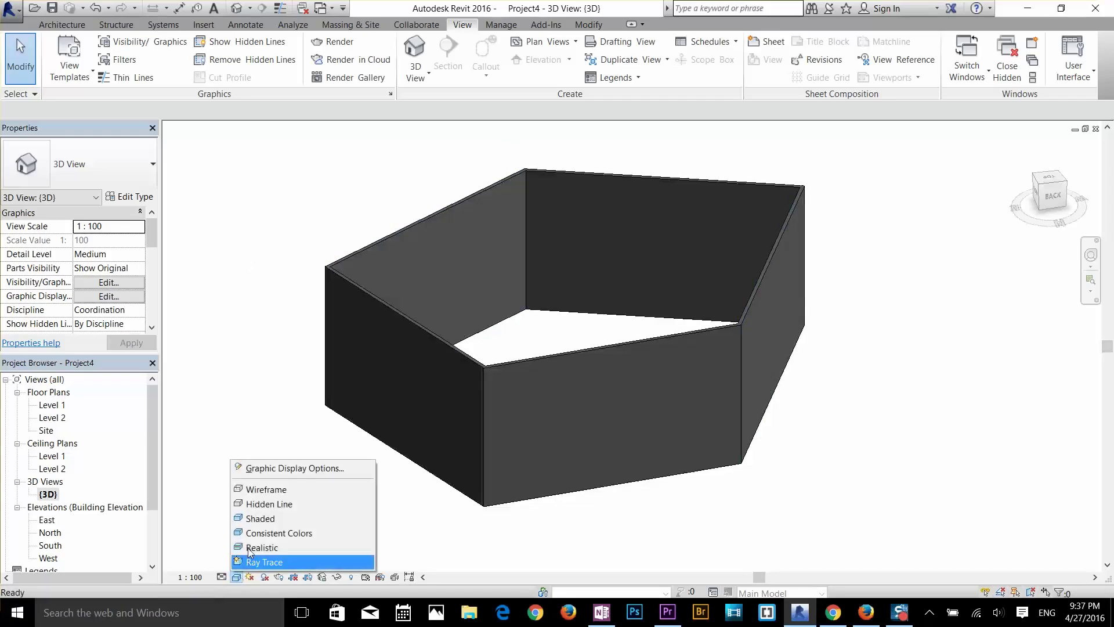
click(256, 490)
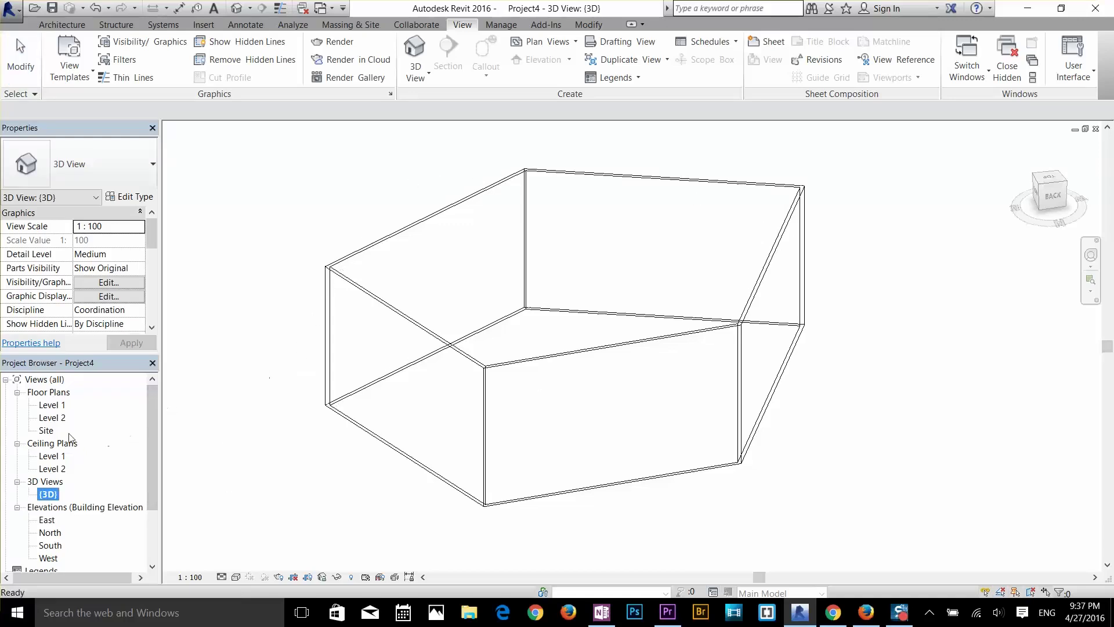
Look through the view categories in the Project Browser and open the Level 1 floor plan
scroll(71, 439, down, 1)
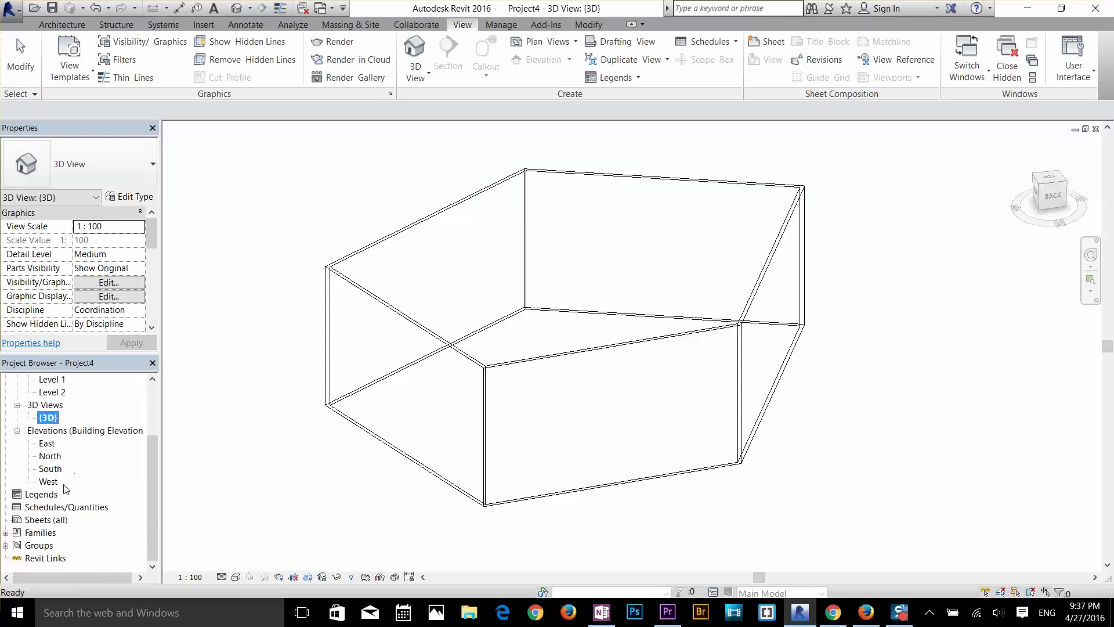
scroll(65, 488, up, 1)
scroll(65, 488, up, 1)
scroll(65, 490, down, 2)
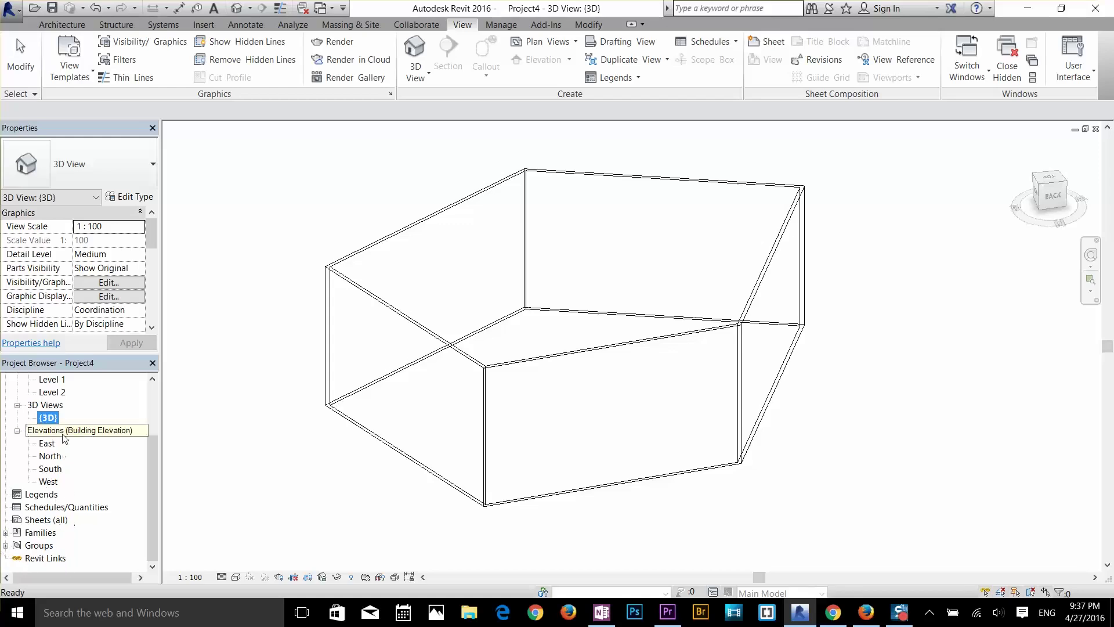
scroll(65, 441, up, 2)
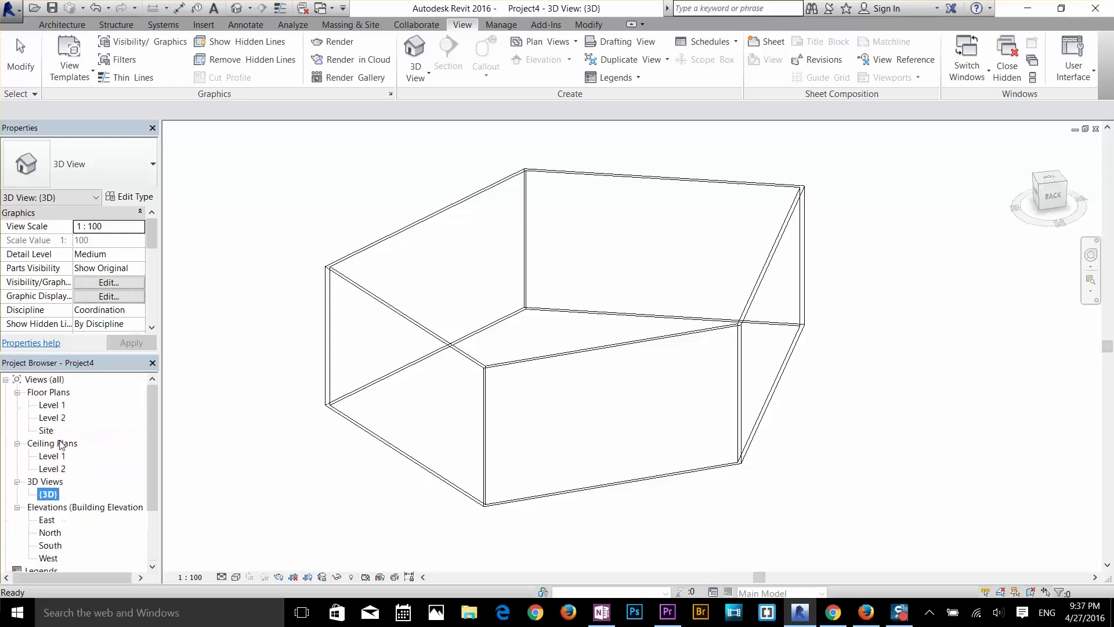
double_click(58, 406)
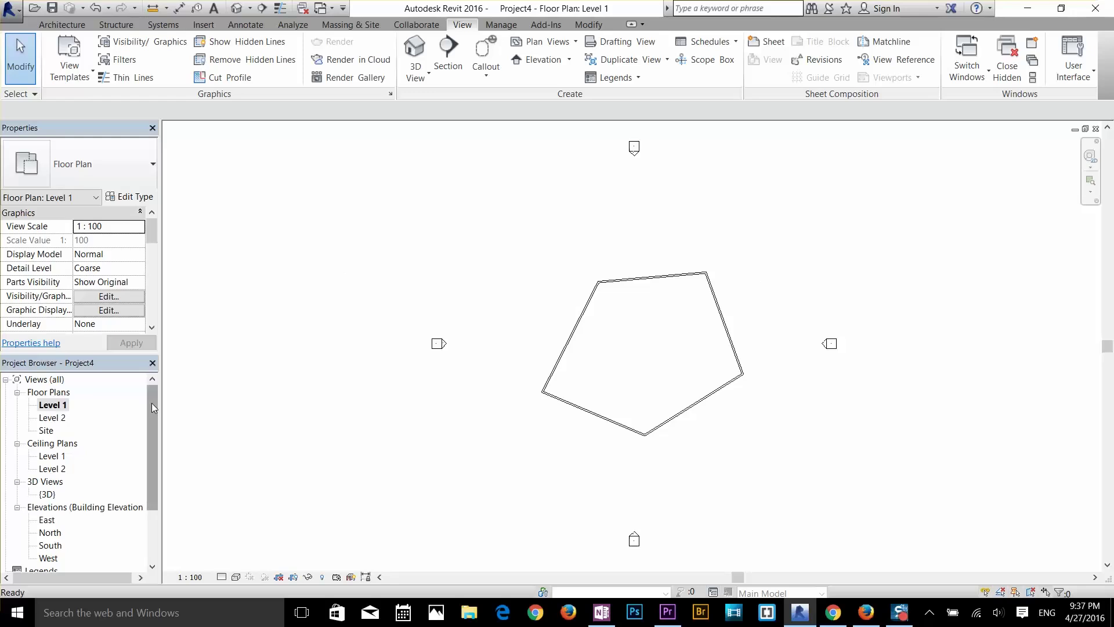
Search the Project Browser for "level", step through the matches and close the search
right_click(52, 420)
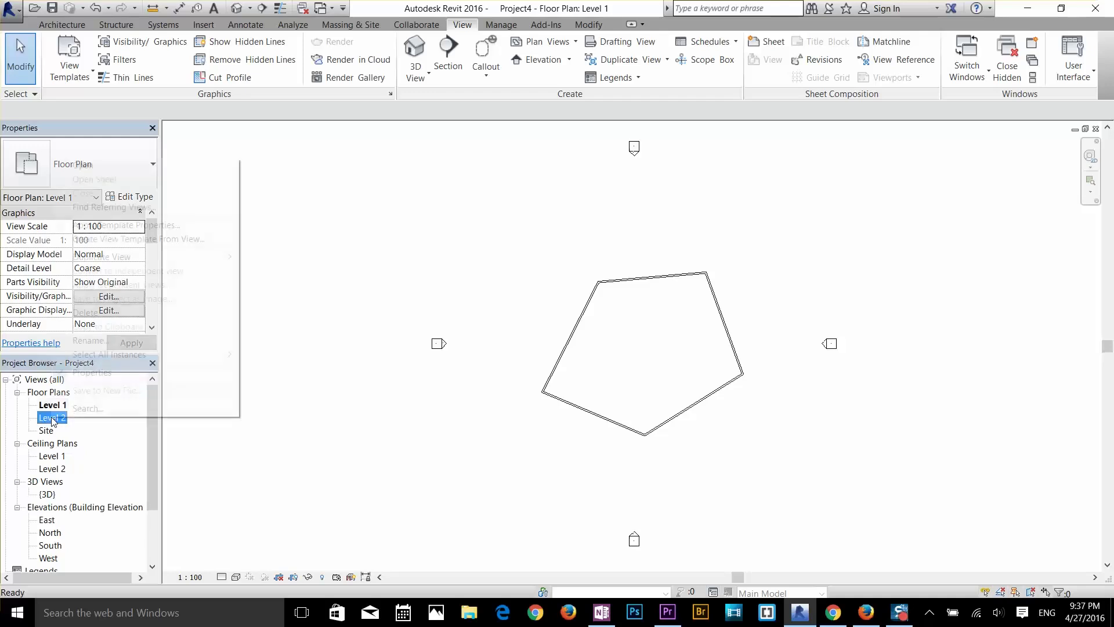
click(76, 410)
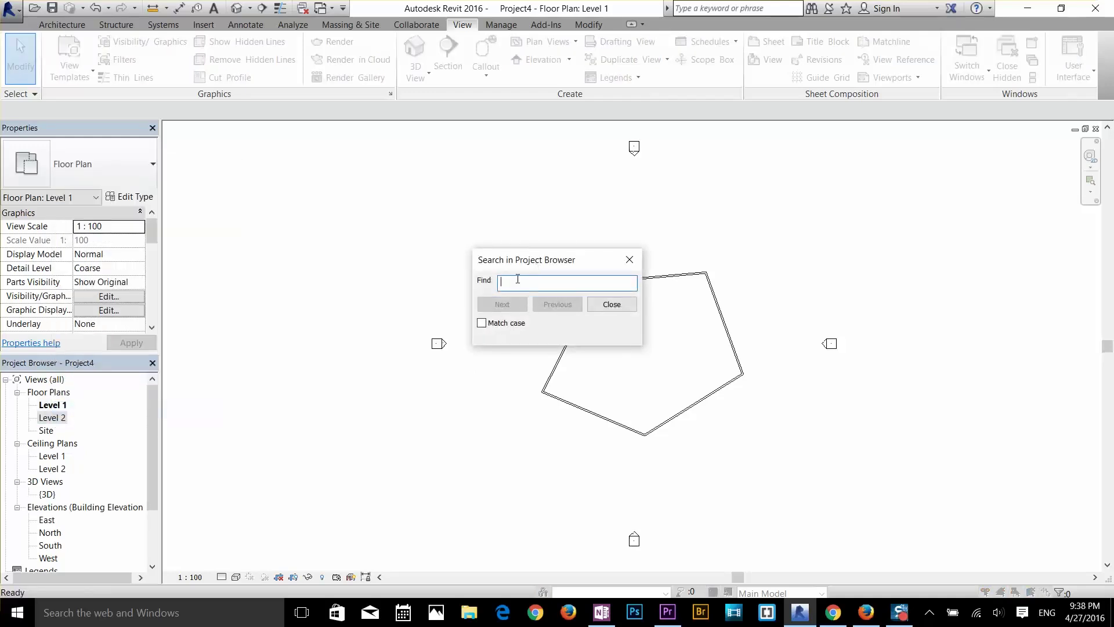
text(level)
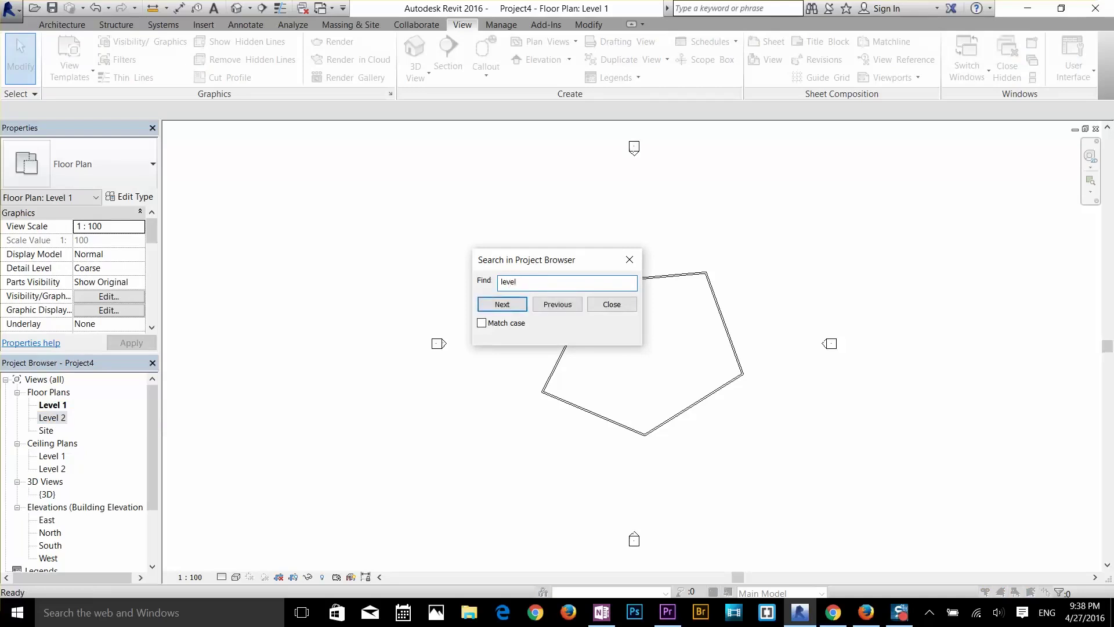
click(507, 306)
click(513, 307)
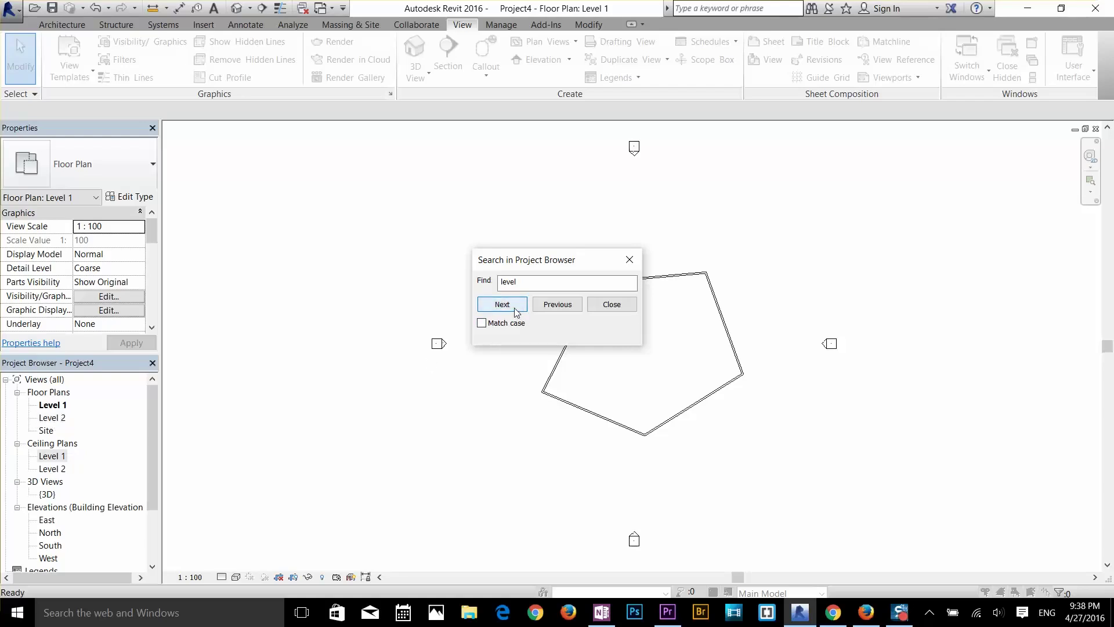
click(514, 308)
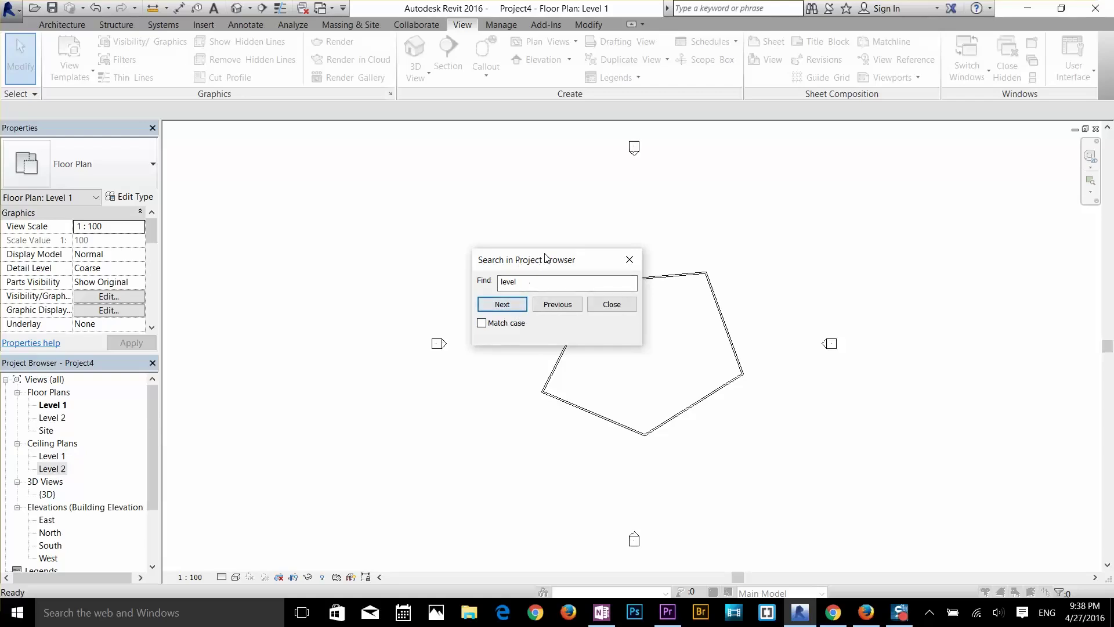
drag(538, 259, 709, 185)
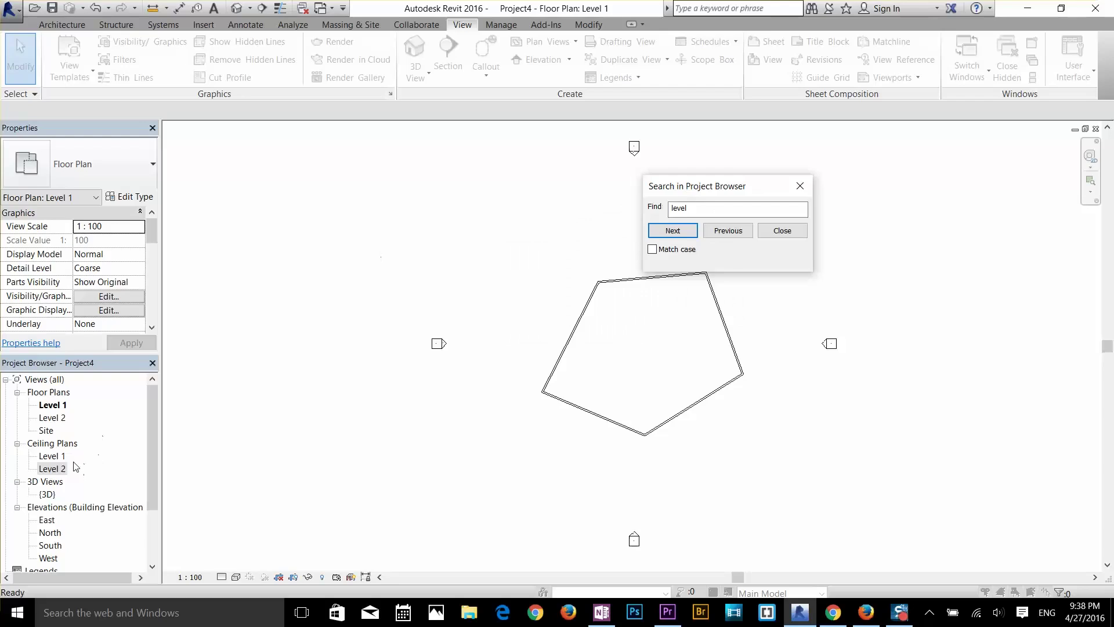
click(788, 232)
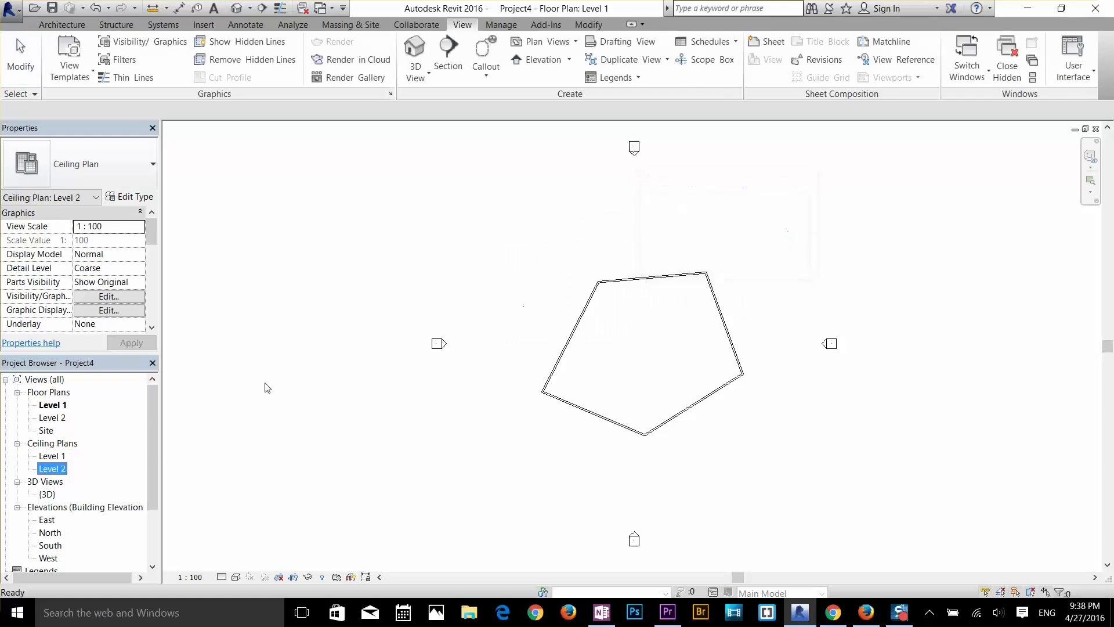
Zoom and pan around the five-sided wall loop in the Level 1 floor plan
scroll(726, 349, up, 3)
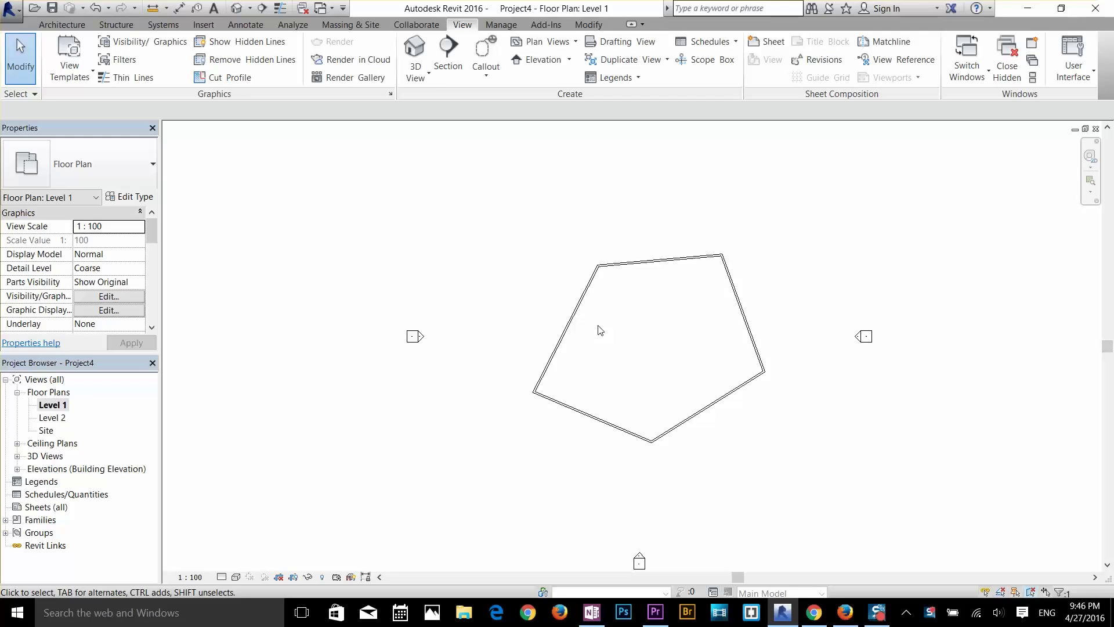
middle_drag(600, 330, 528, 315)
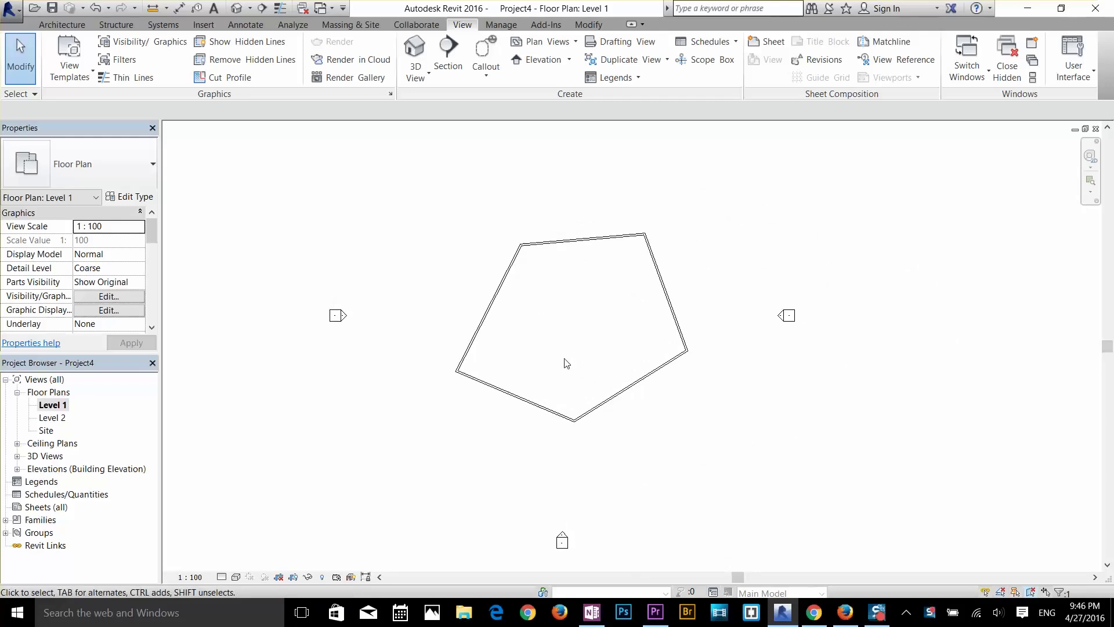
scroll(562, 361, up, 4)
scroll(563, 360, down, 5)
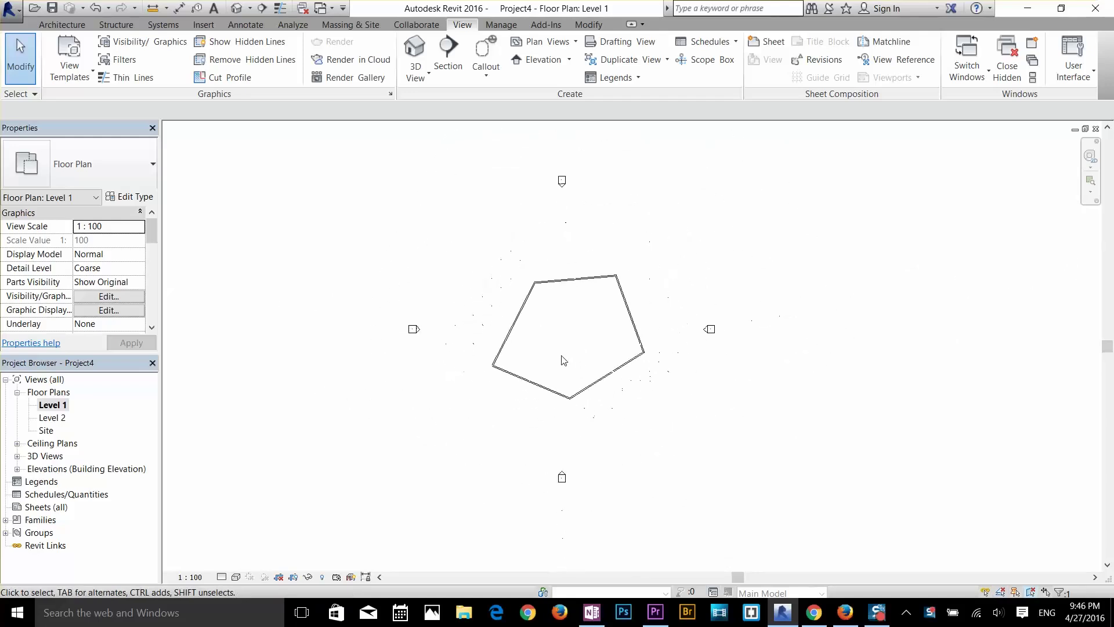
scroll(568, 350, up, 3)
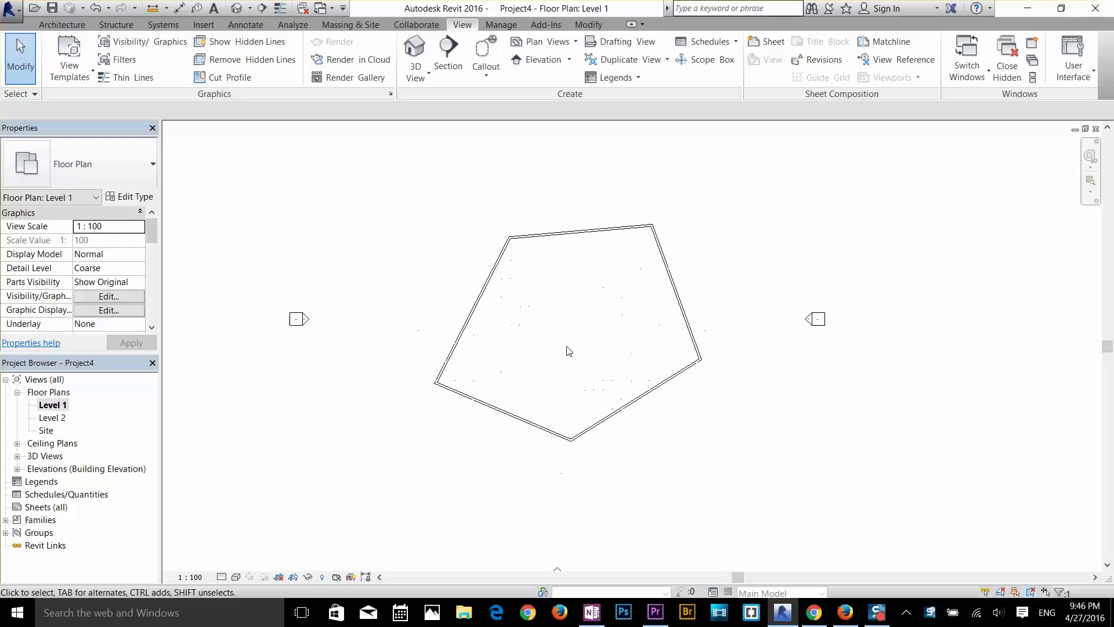
Expand the 3D Views category, open the {3D} view and orbit around the wall loop
click(17, 457)
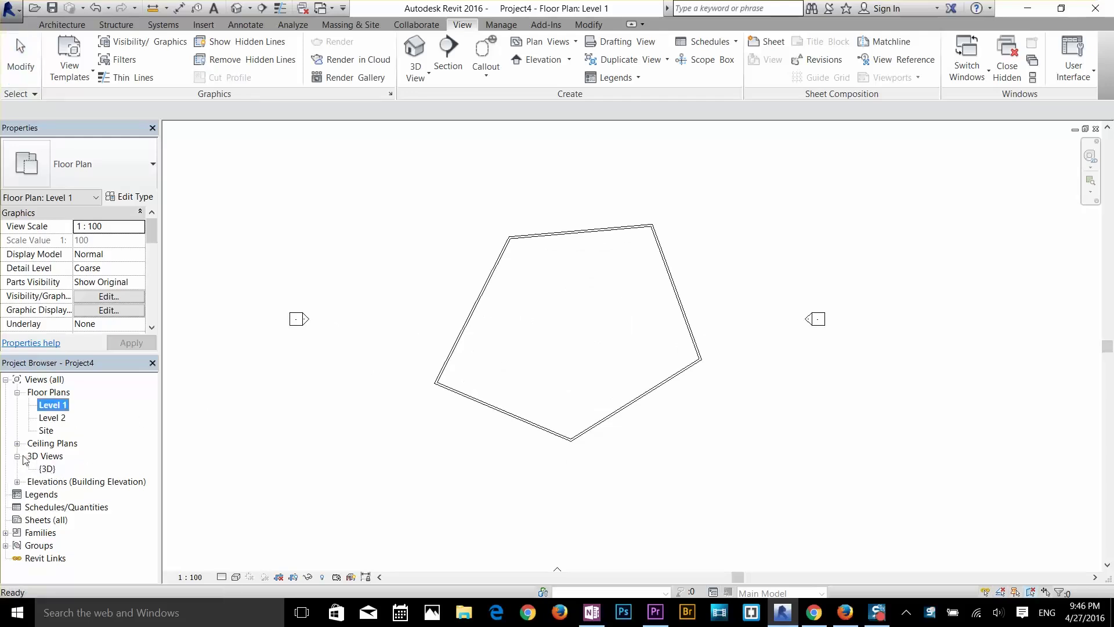
double_click(48, 468)
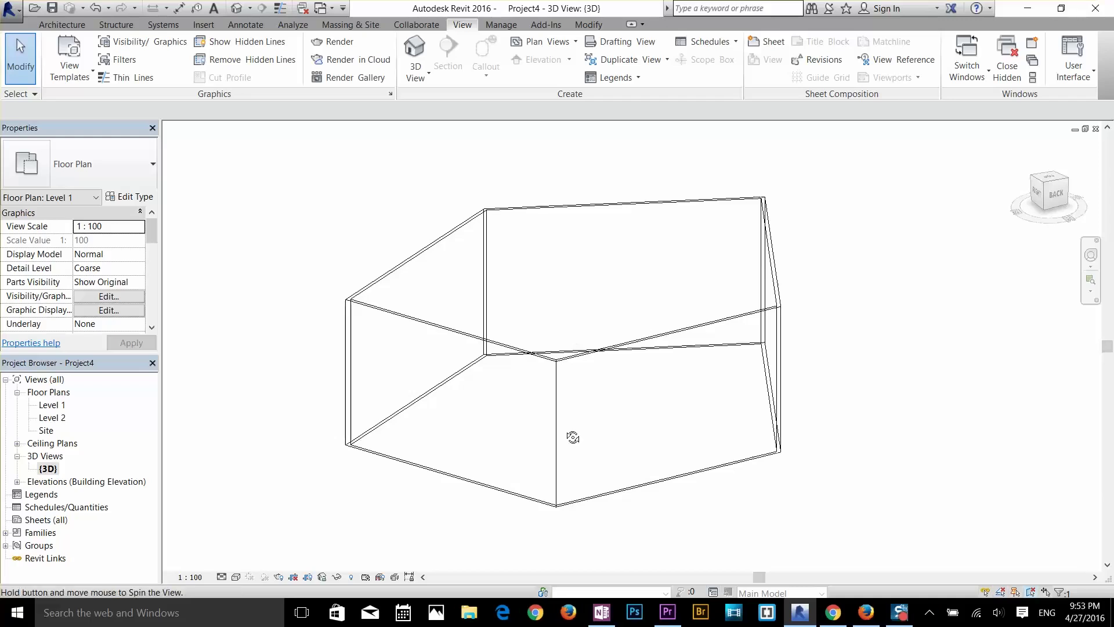
shift+middle_drag(575, 438, 667, 393)
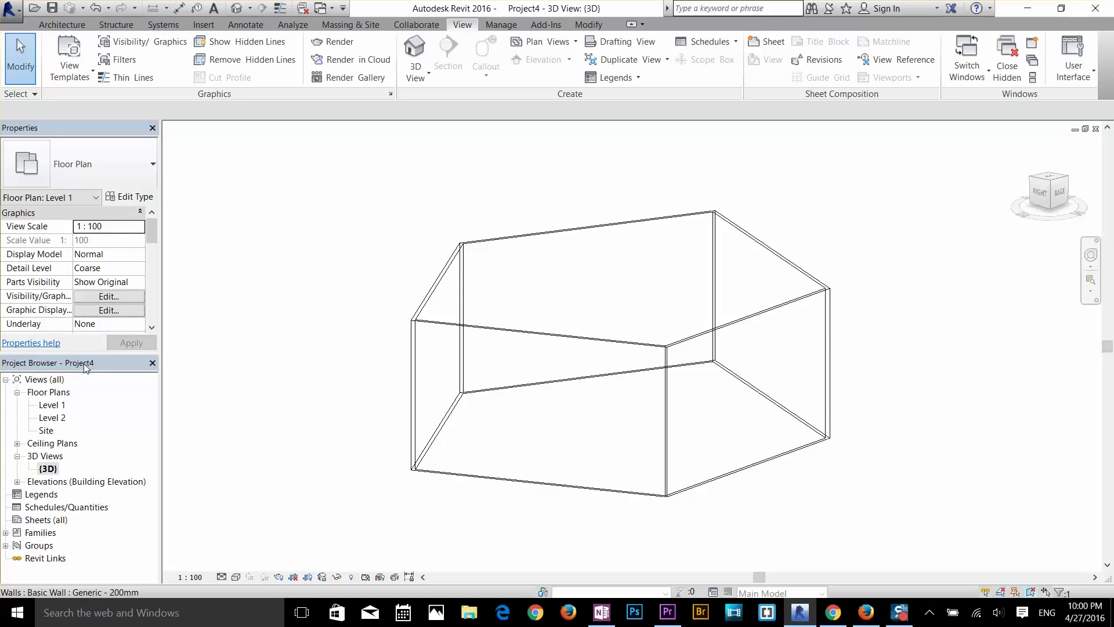
Dock the Project Browser beneath the drawing area, and move it onto the Properties palette so both share one tabbed palette
drag(84, 363, 361, 170)
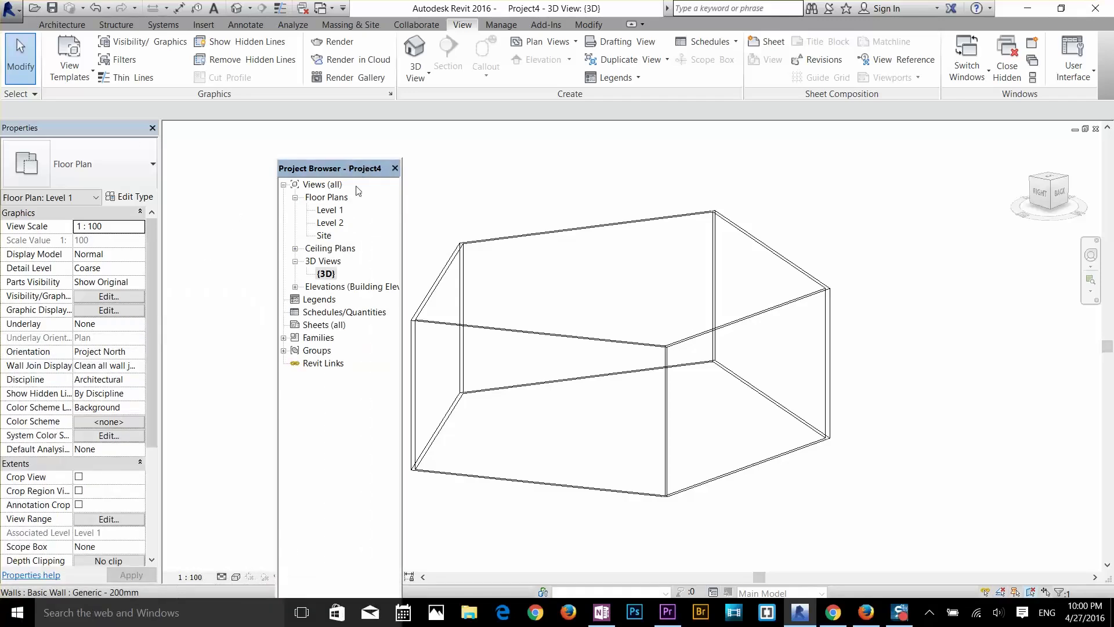
drag(361, 168, 436, 580)
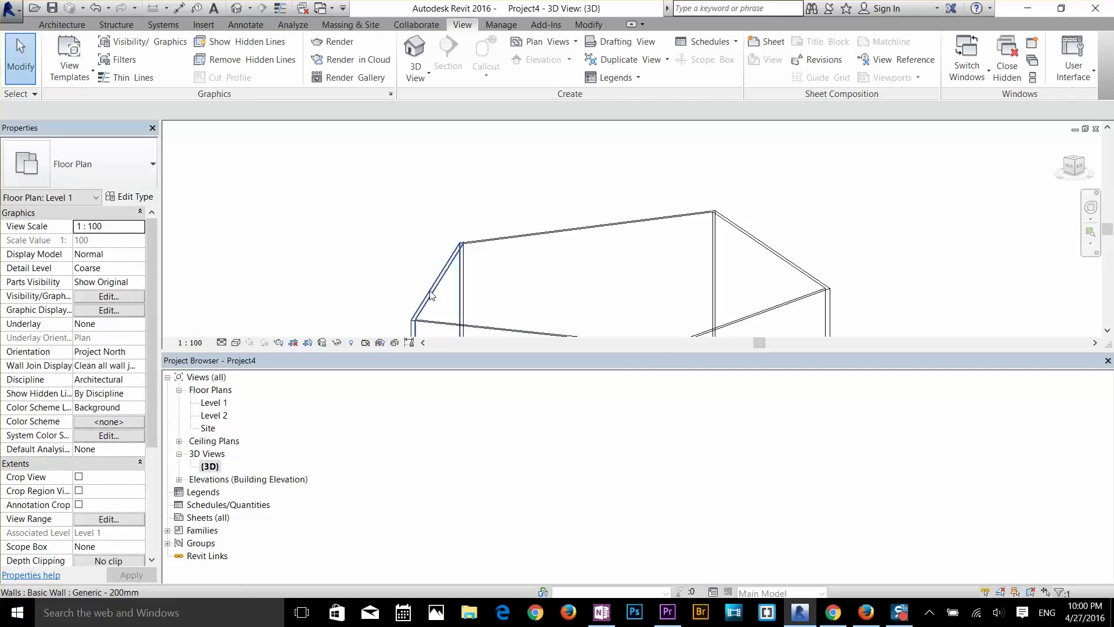
drag(165, 360, 72, 129)
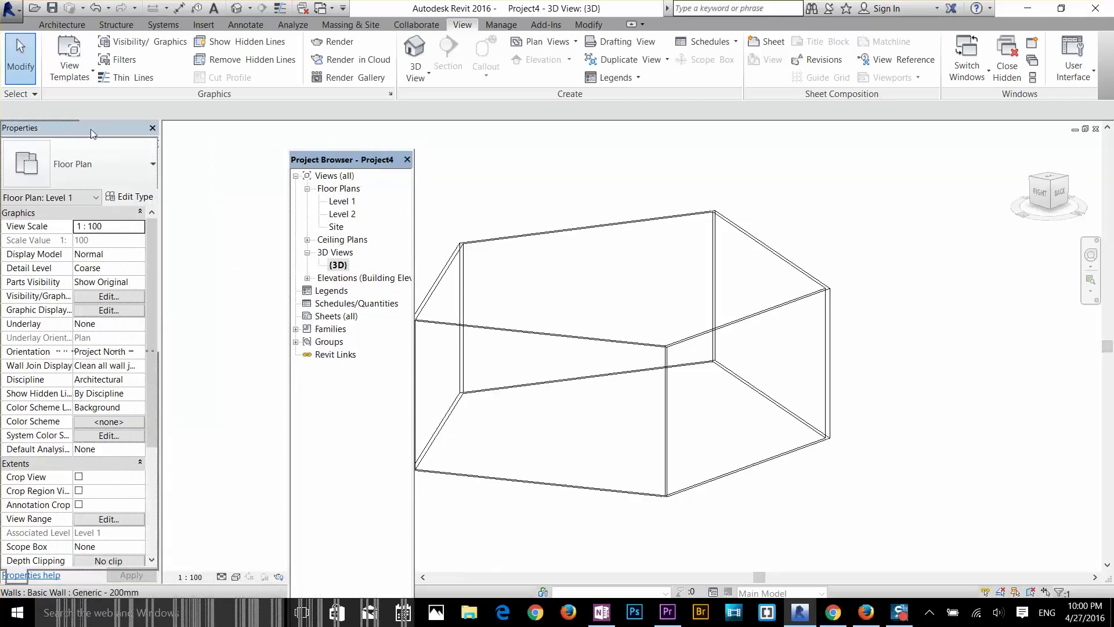
drag(87, 124, 87, 123)
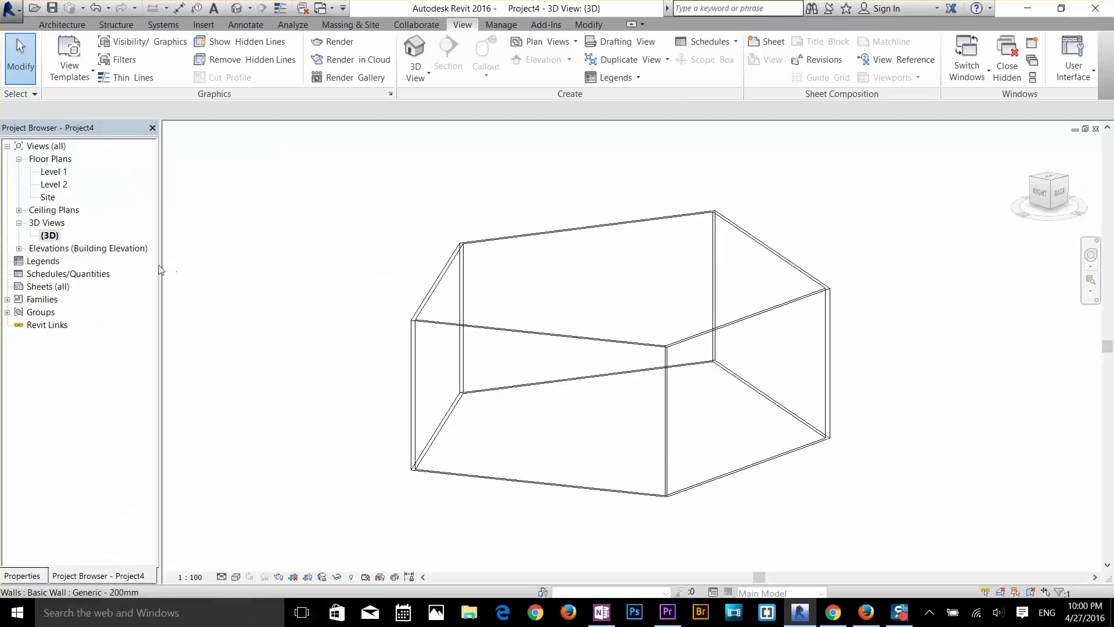
Switch between the Properties and Project Browser tabs of the combined palette, ending on the Project Browser
click(82, 578)
click(24, 576)
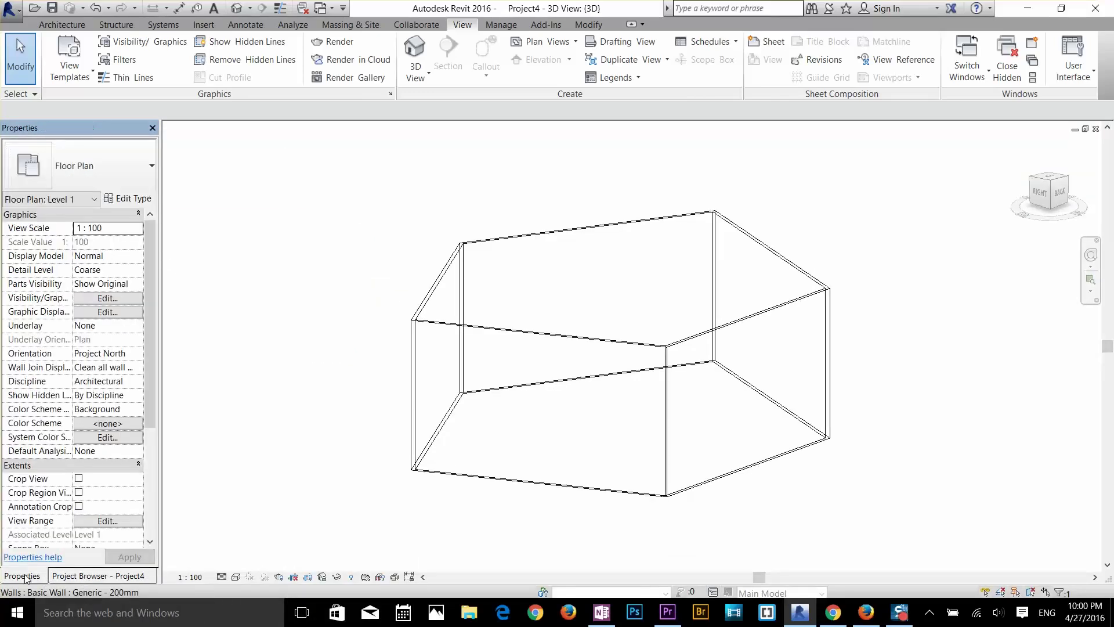
click(74, 577)
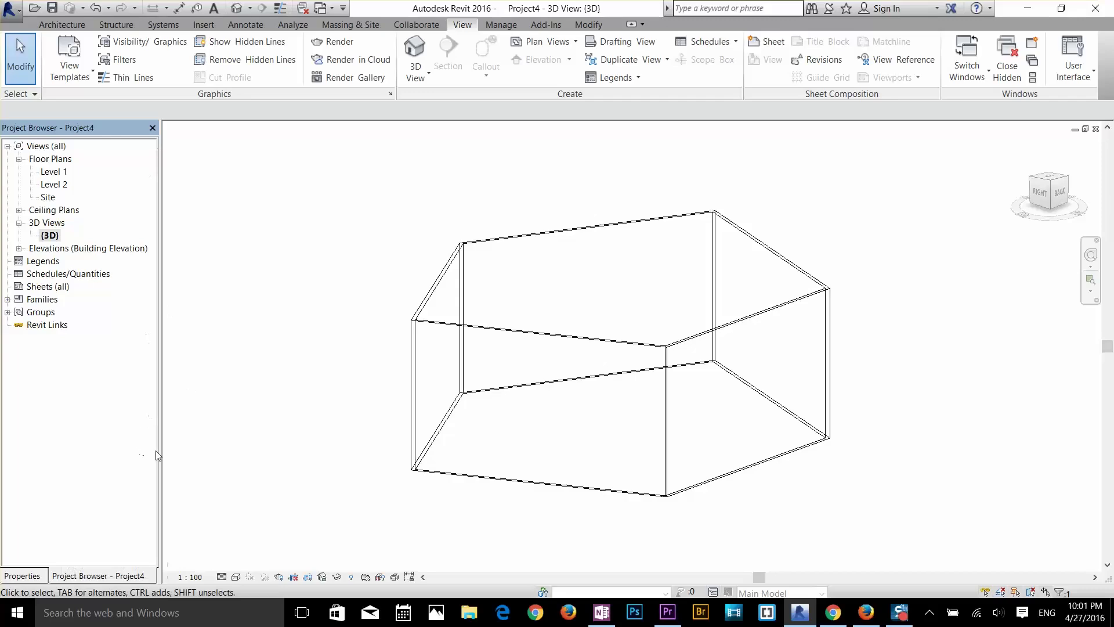
Undock and split the tabbed palettes, and recombine the Project Browser and Properties as docked tabs with Properties in front
drag(91, 128, 278, 71)
drag(248, 562, 570, 51)
drag(370, 71, 1, 151)
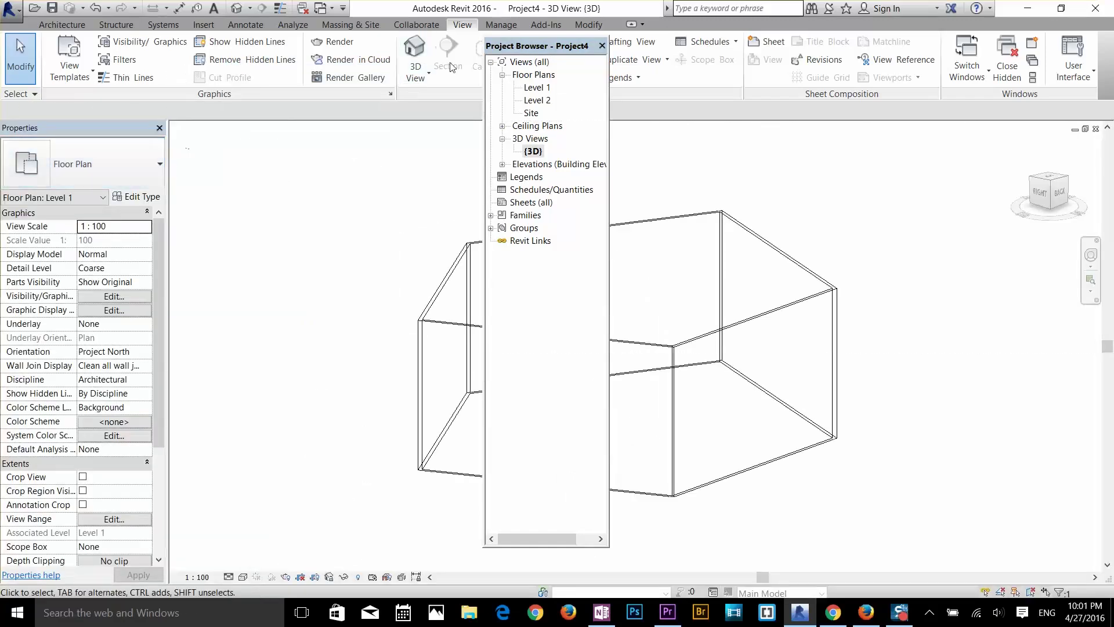
drag(515, 49, 44, 145)
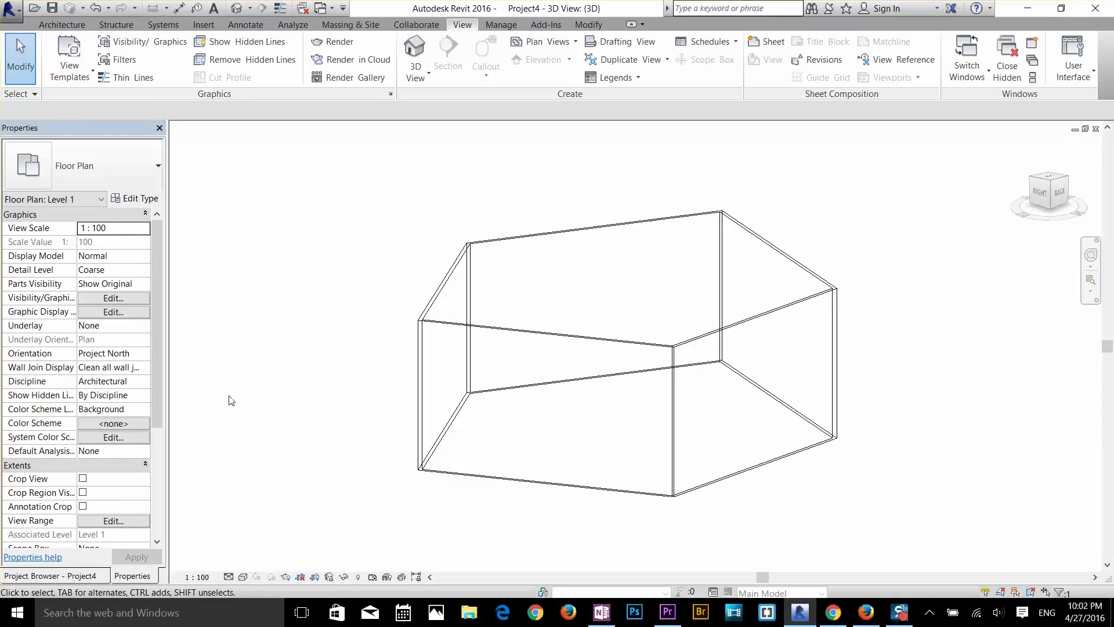
click(142, 582)
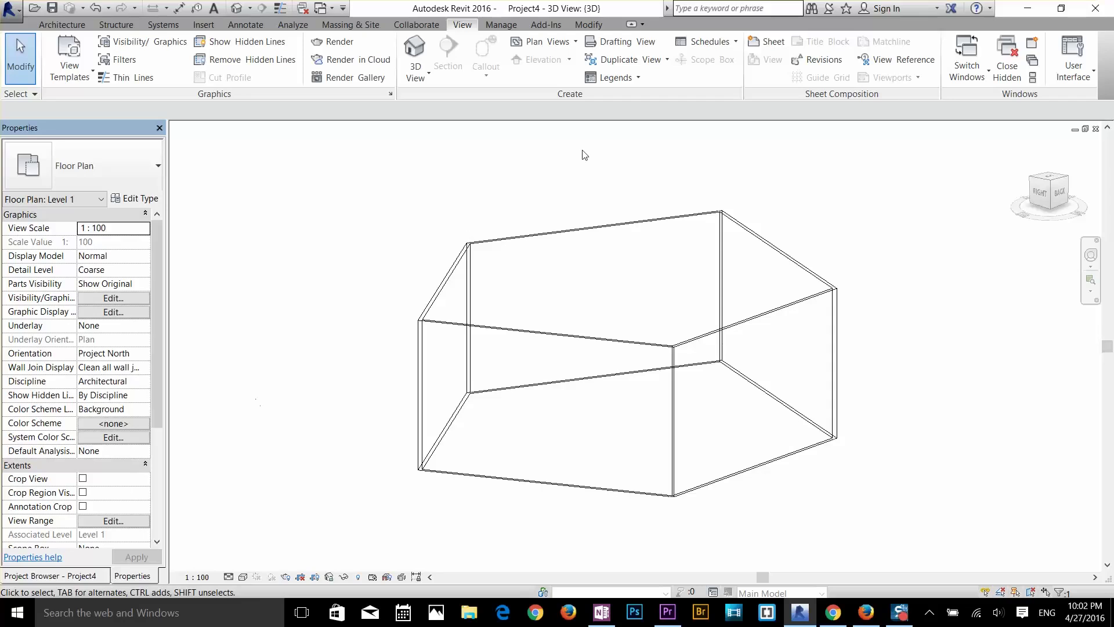
Float the Create ribbon panel and return it to the ribbon, and separate the tabbed palettes with the Project Browser above Properties
drag(499, 93, 372, 213)
mouse_move(416, 217)
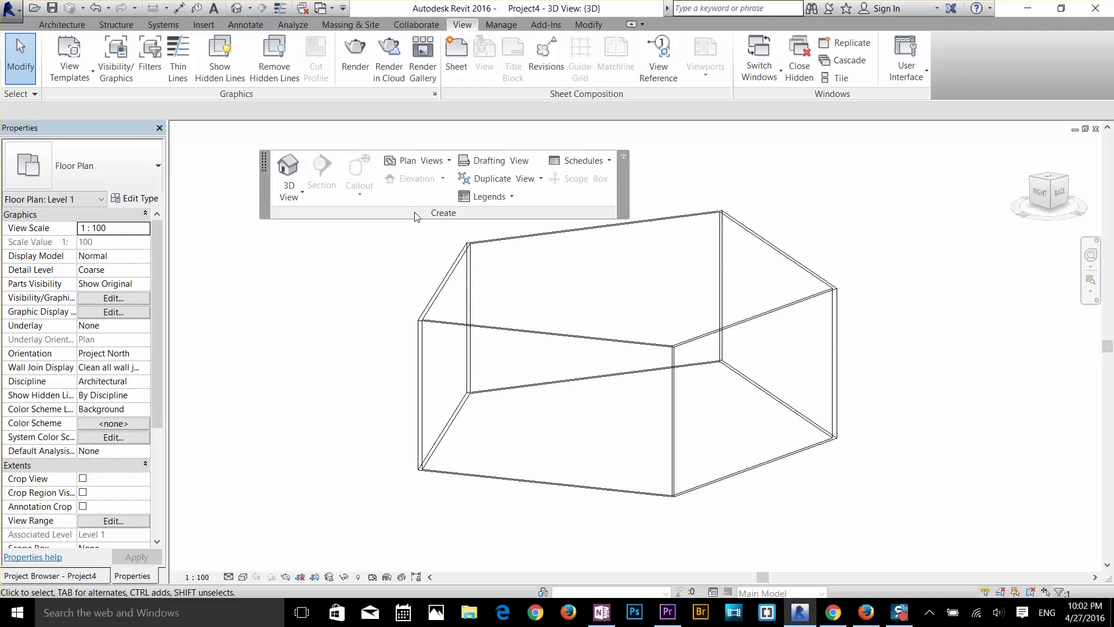
drag(416, 218, 537, 102)
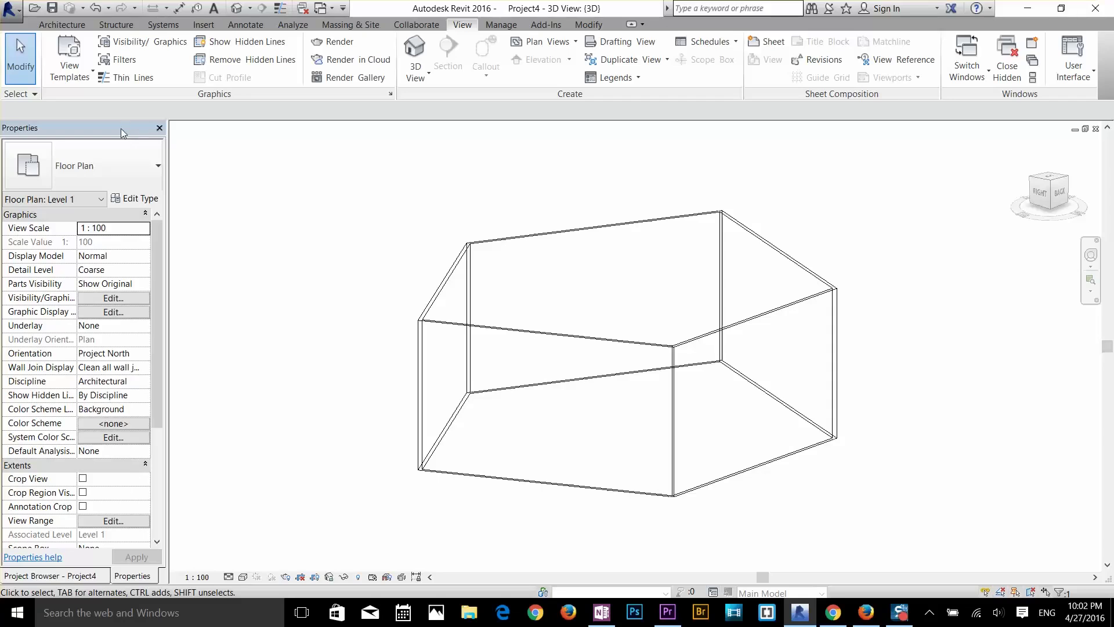
mouse_move(116, 127)
mouse_down()
mouse_move(445, 146)
mouse_move(437, 141)
mouse_move(613, 139)
mouse_move(87, 124)
mouse_move(87, 174)
mouse_move(58, 164)
mouse_move(75, 174)
mouse_up()
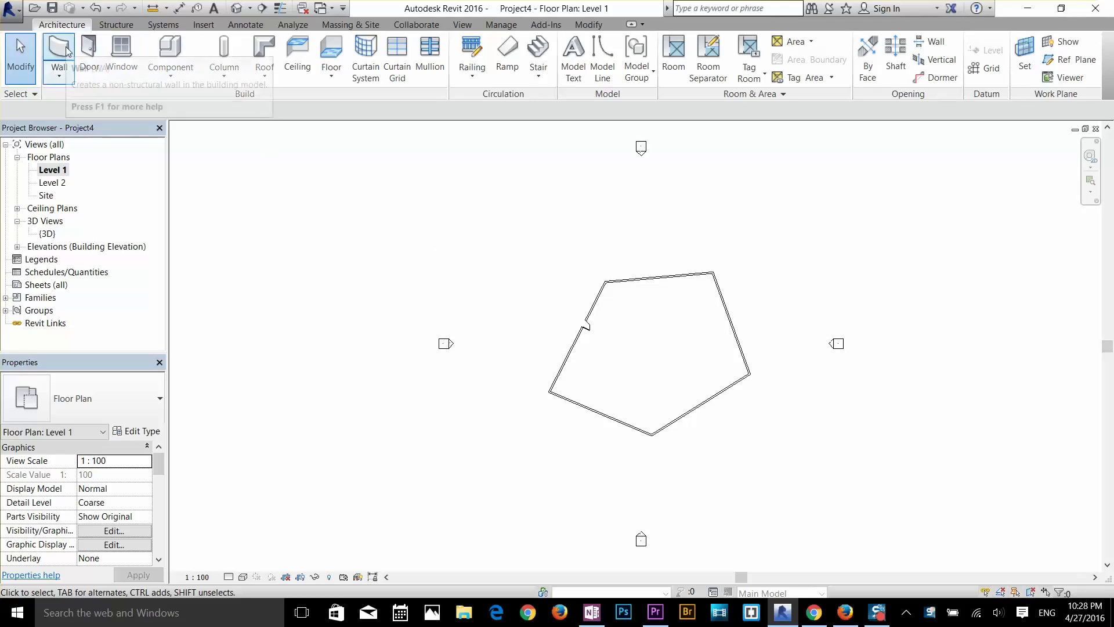
Draw an open chain of four Generic - 200mm walls northwest of the pentagonal wall loop, the last about 9000 mm long
key(w)
key(a)
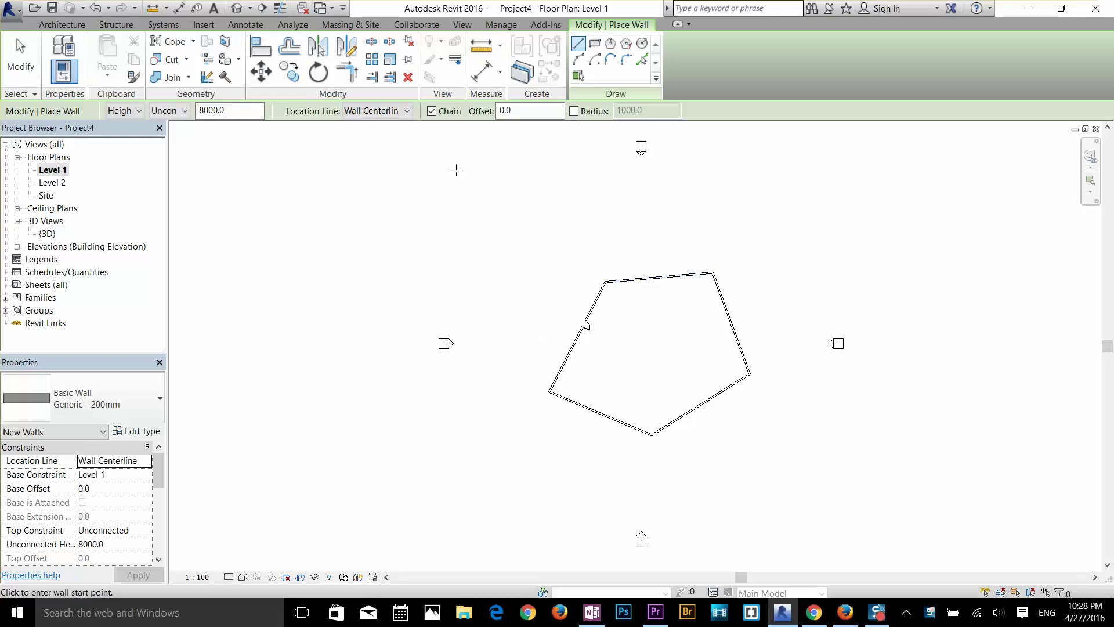
click(506, 367)
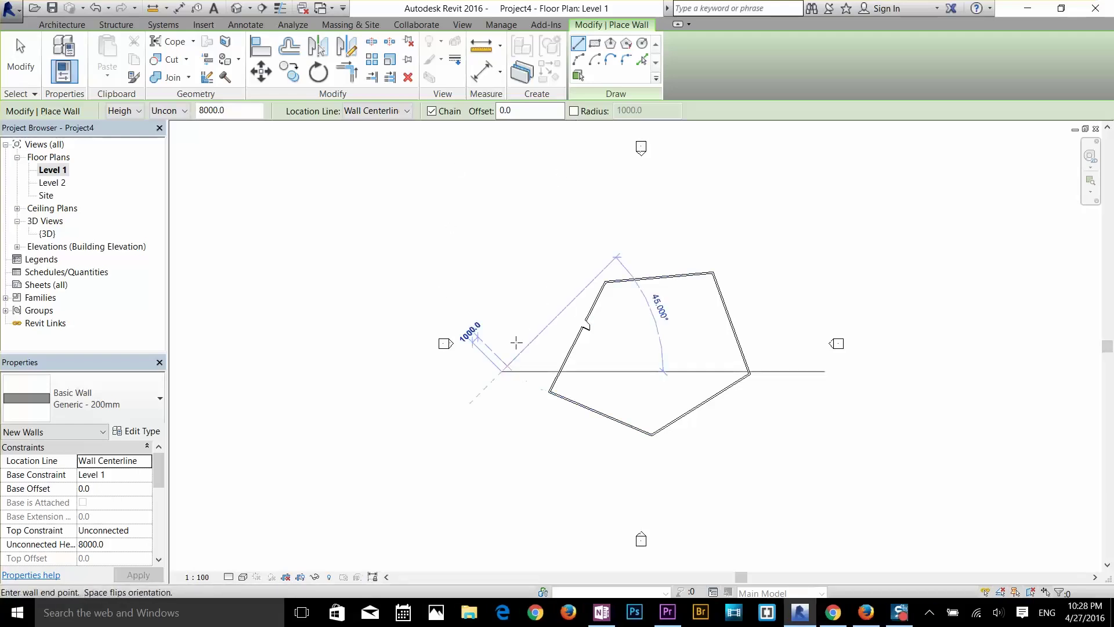
click(537, 287)
click(468, 253)
click(518, 204)
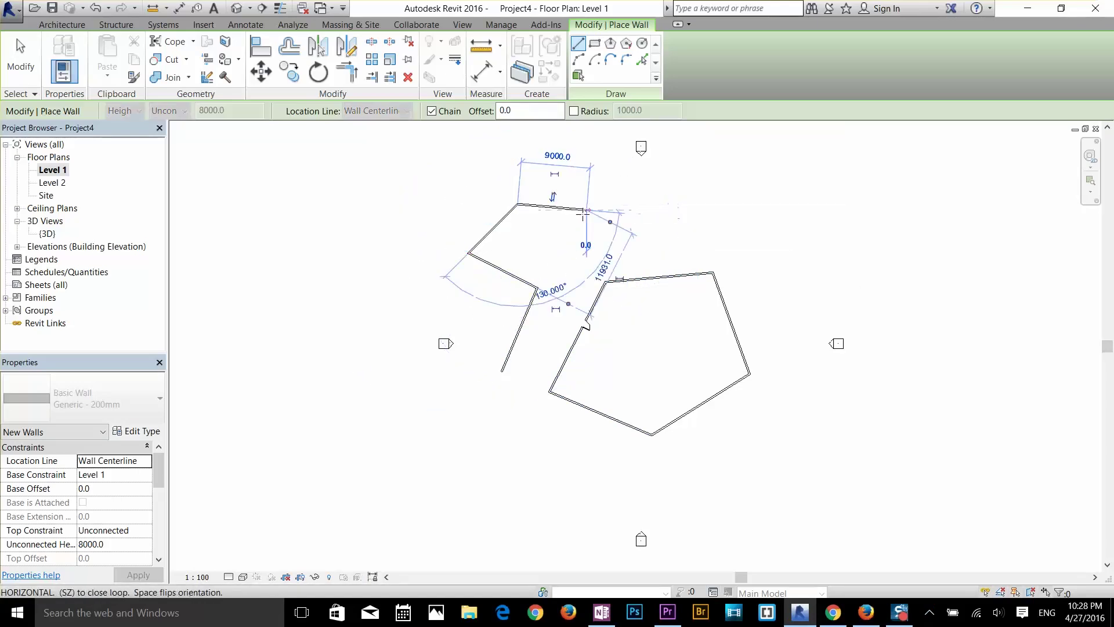
click(585, 210)
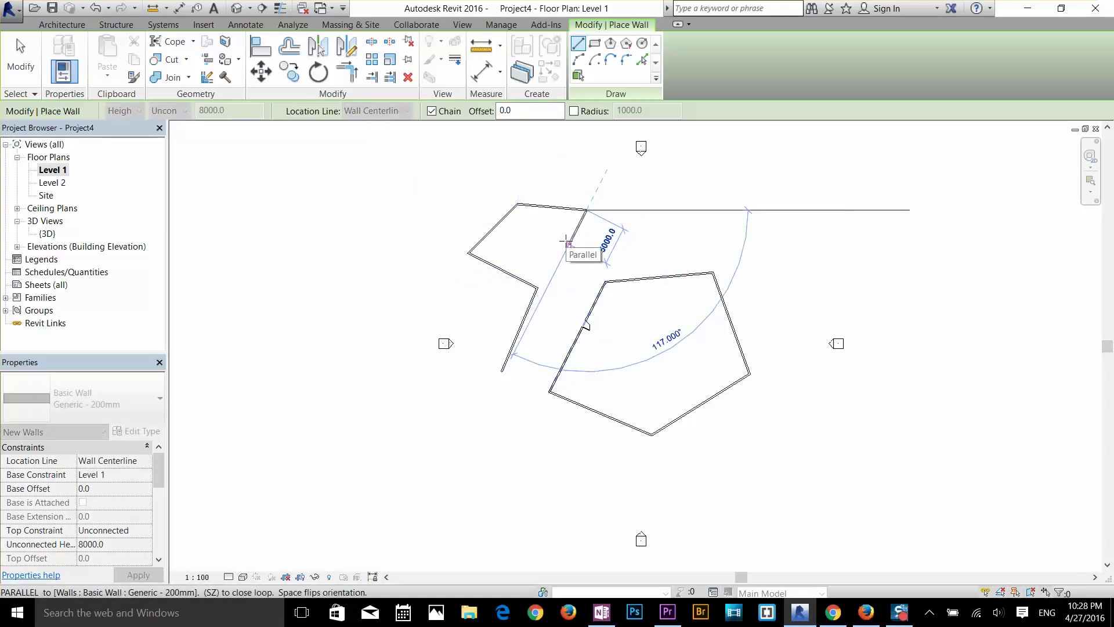
key(Escape)
key(Escape)
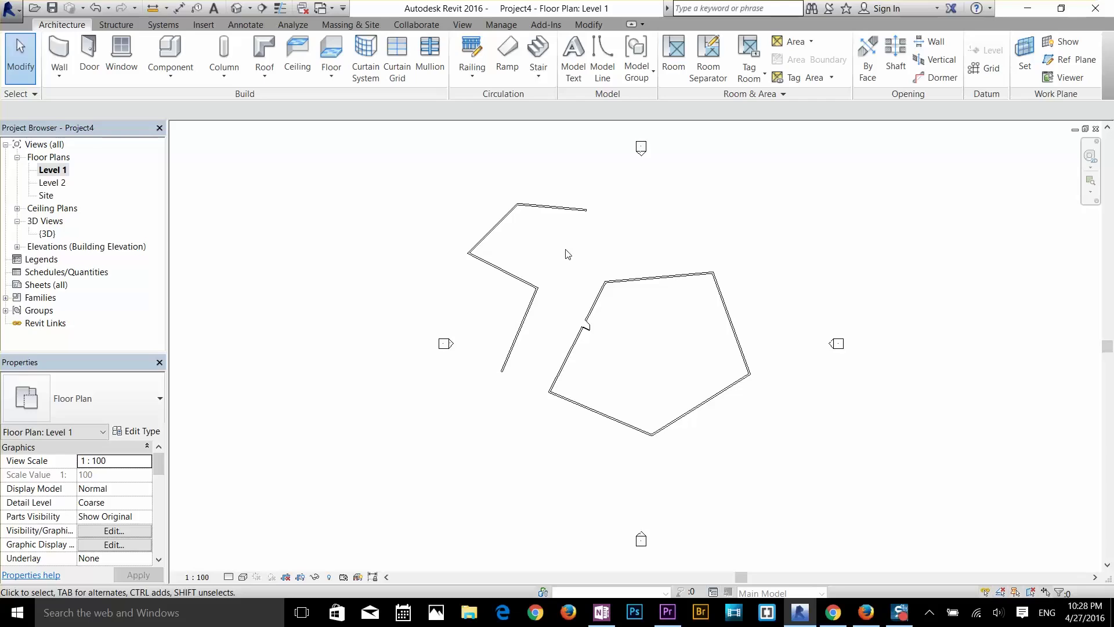
Start the Wall command and the Place a Component command in turn, leaving each without placing anything
key(w)
key(a)
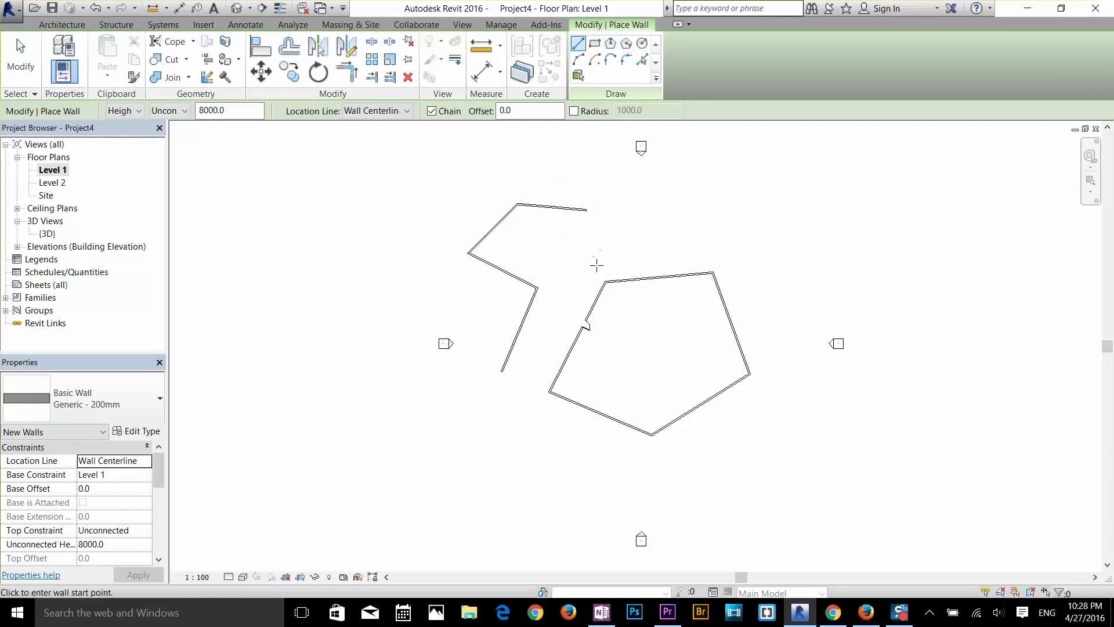
key(Escape)
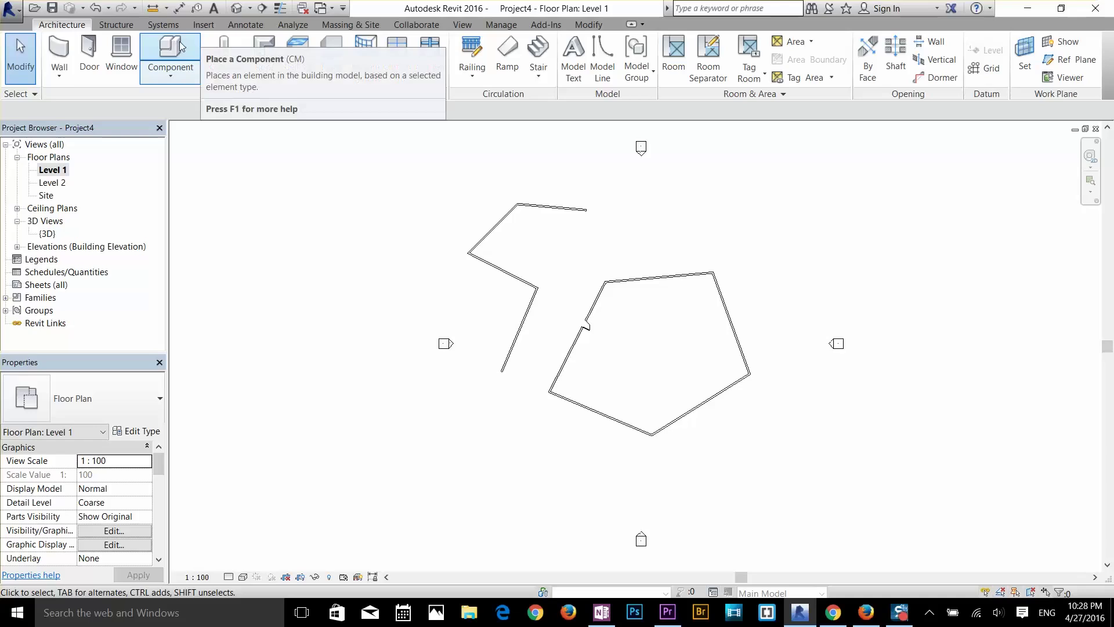
key(c)
key(m)
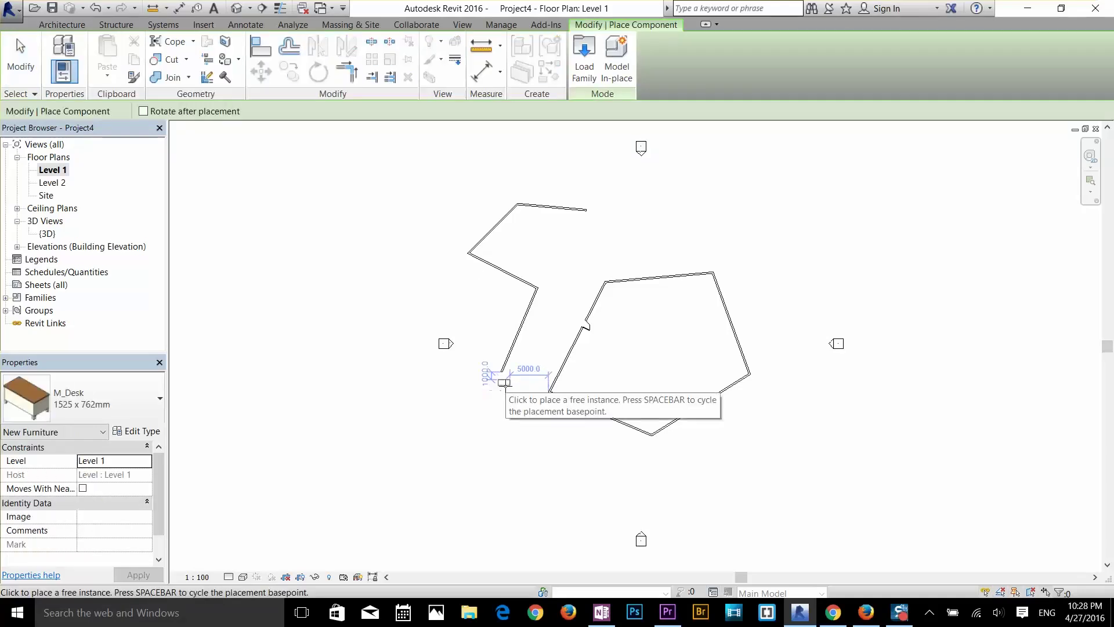
key(Escape)
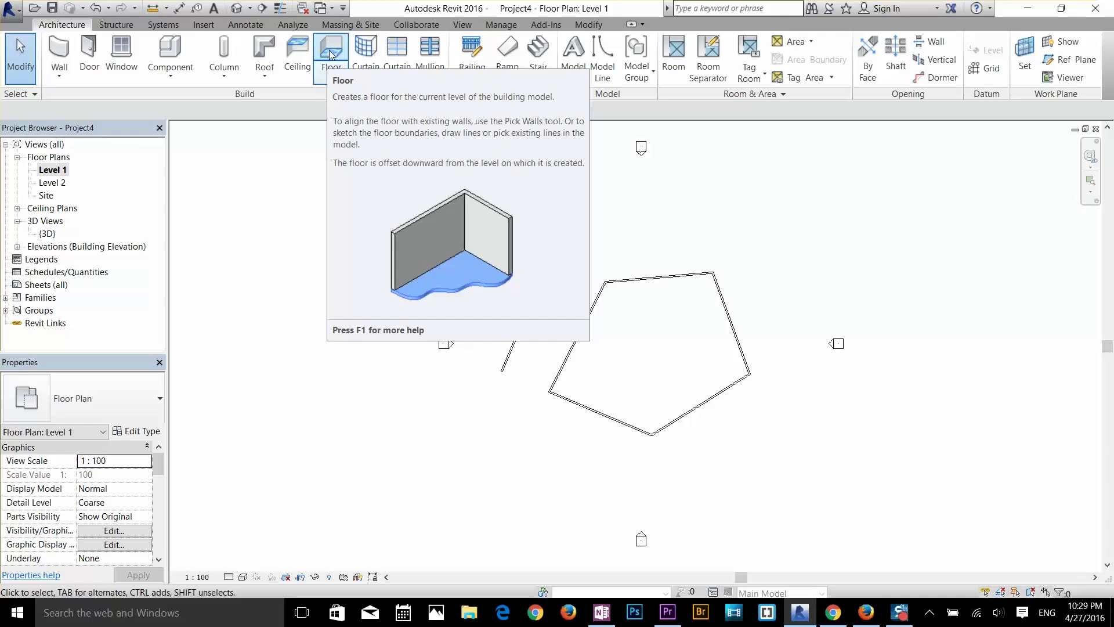
Open the Keyboard Shortcuts dialog, examine the commands and their assigned shortcuts, and close it without changing anything
click(463, 24)
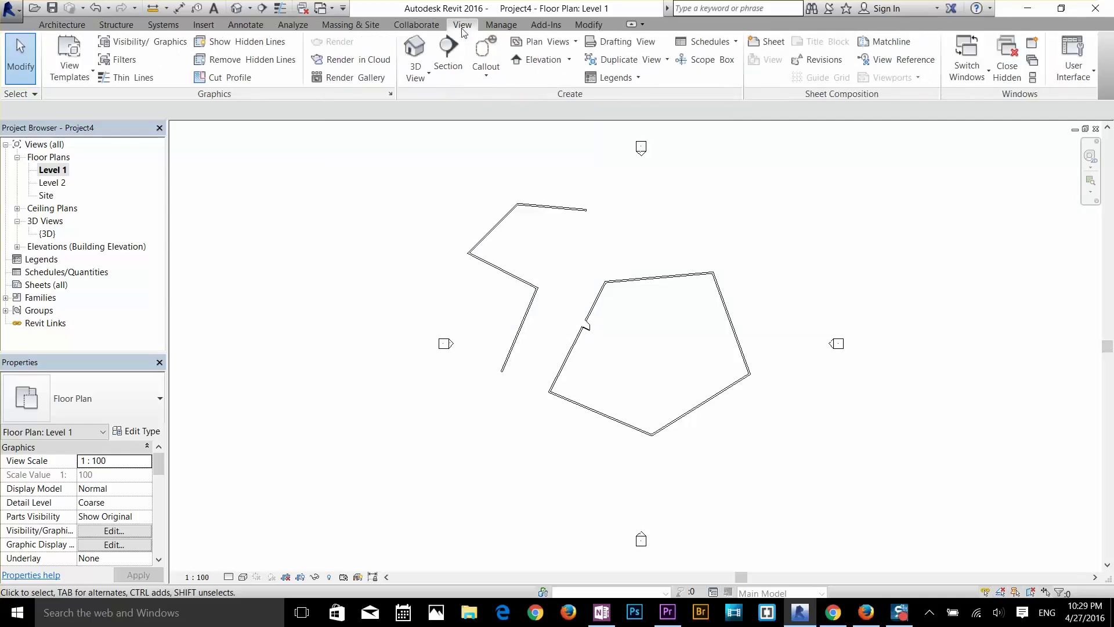
click(1081, 81)
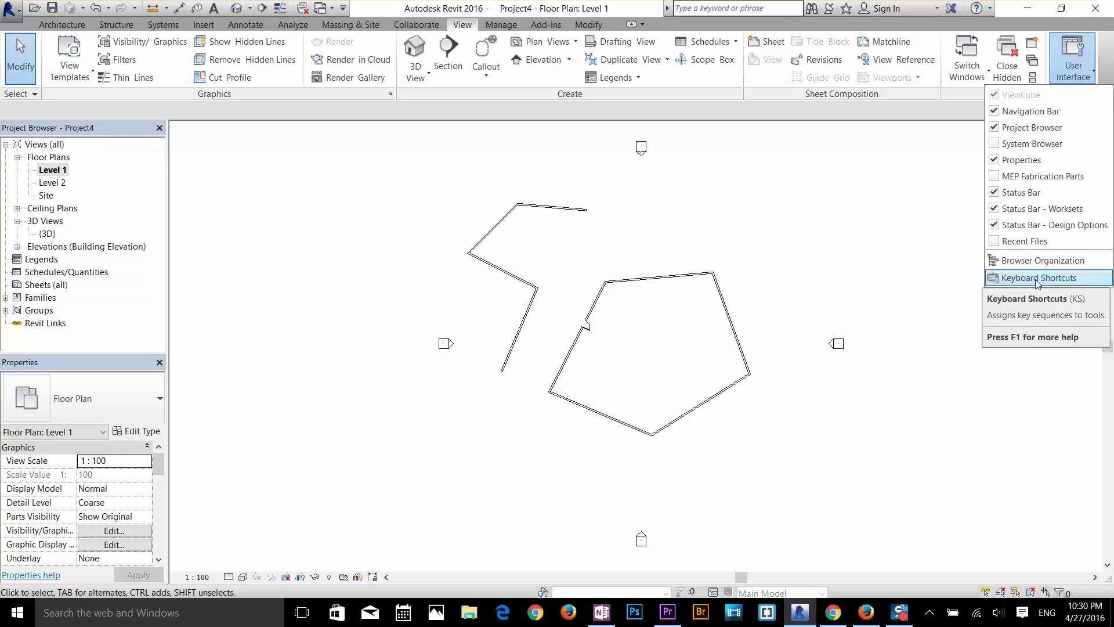
click(640, 346)
key(k)
key(s)
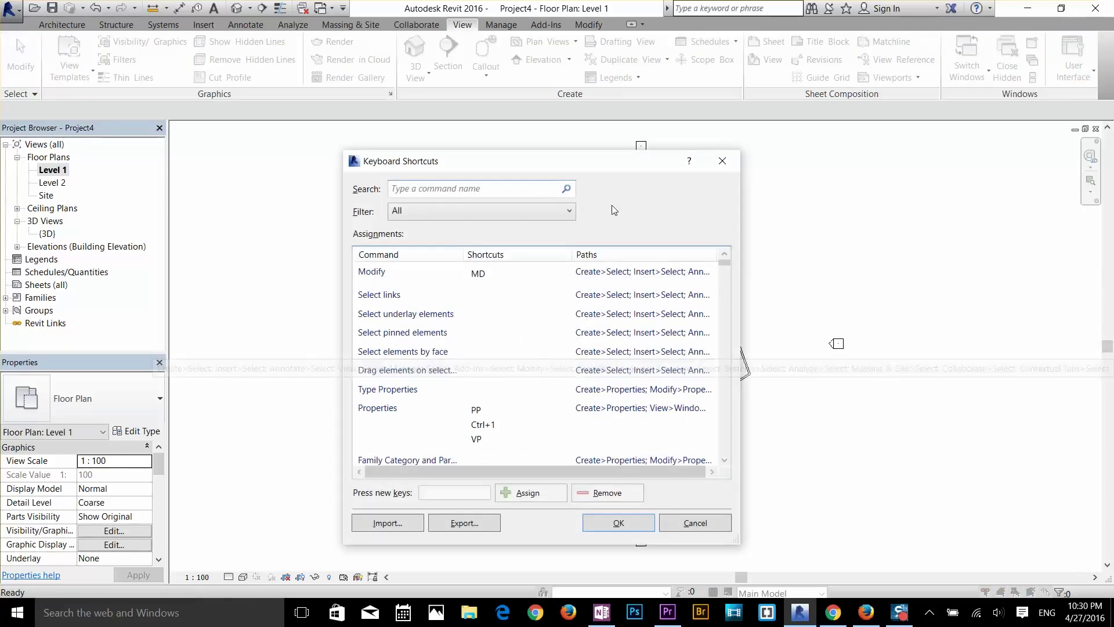
drag(552, 164, 556, 57)
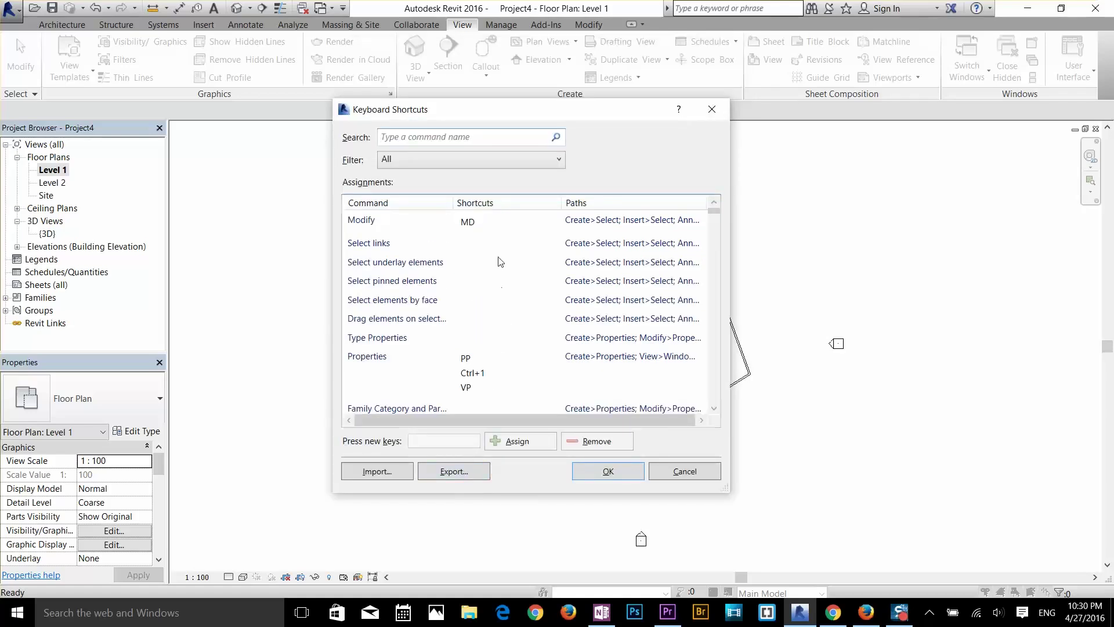
scroll(480, 269, down, 10)
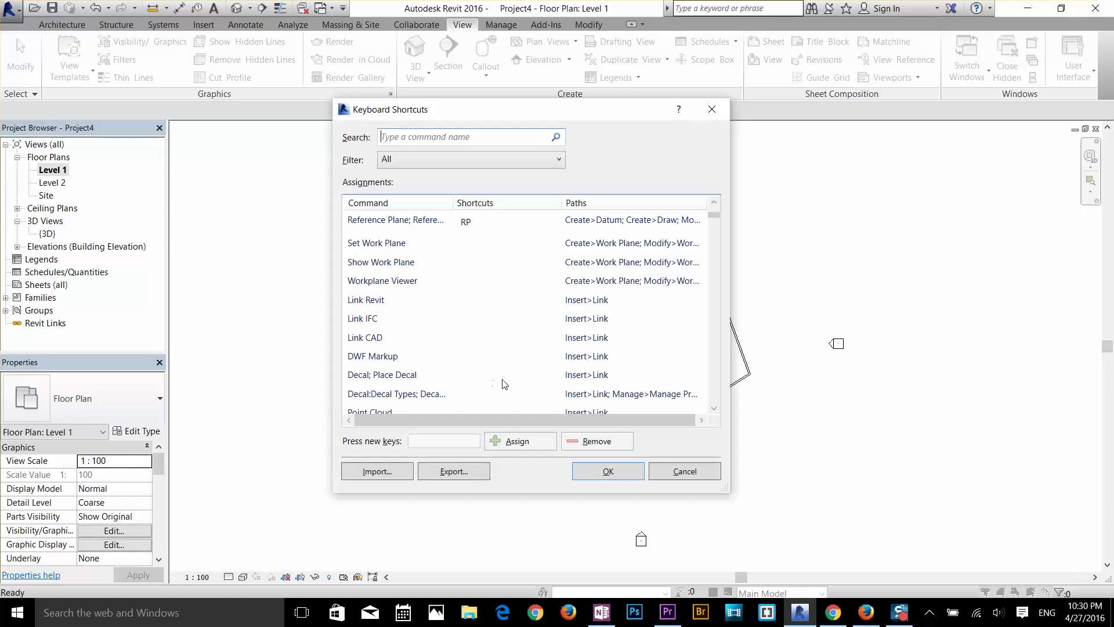
click(673, 471)
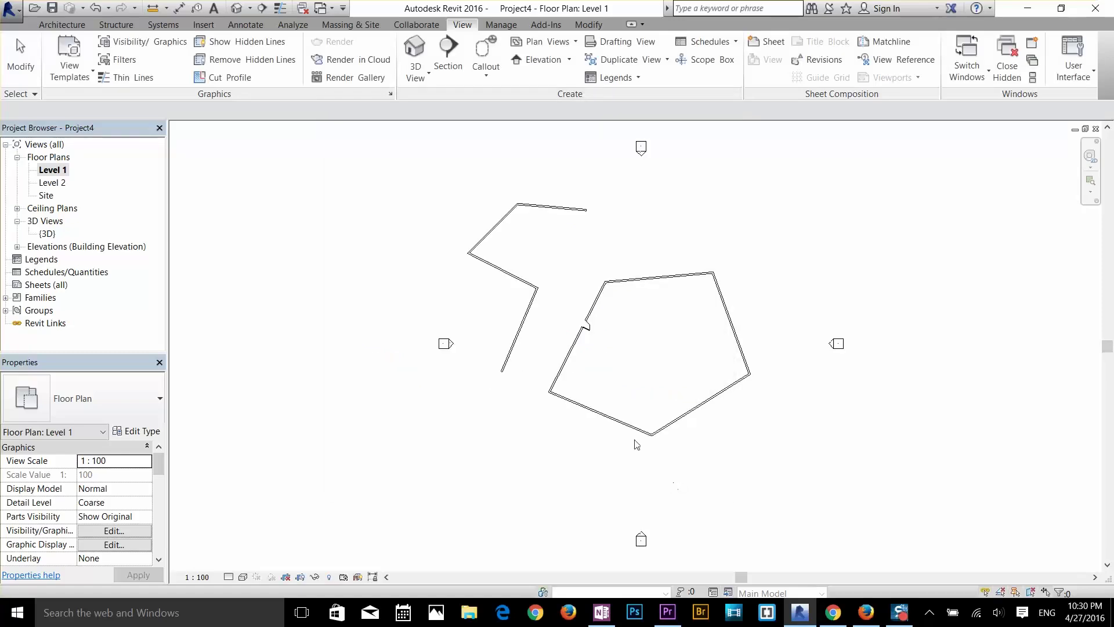
Window-select the area around the door and clear it, and window-select both wall groups in the Level 1 plan
click(77, 25)
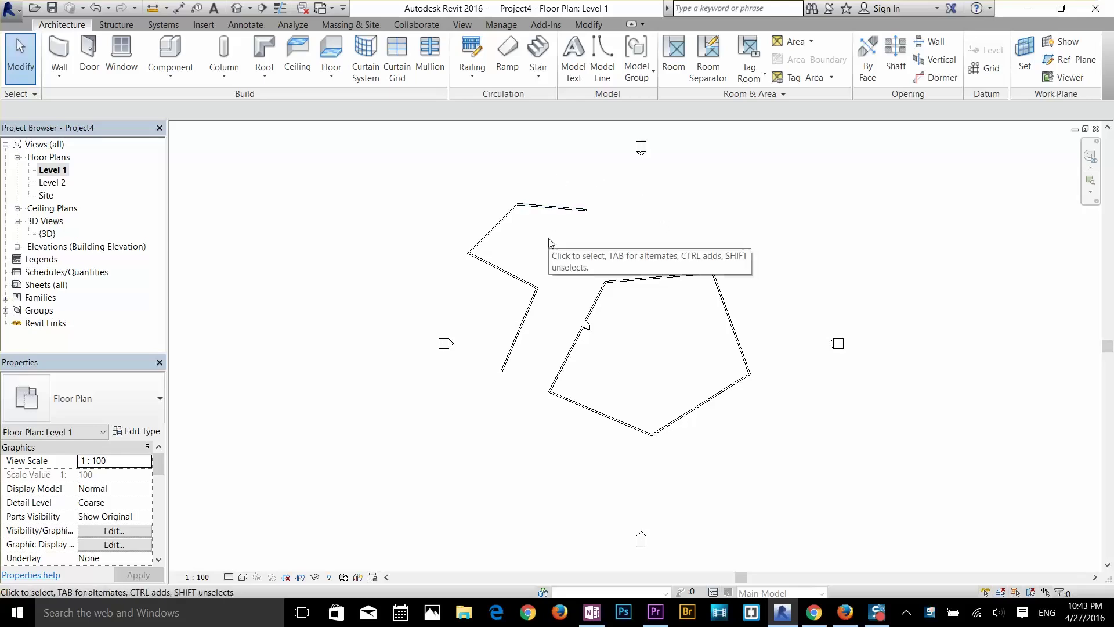
drag(531, 242, 649, 357)
key(Escape)
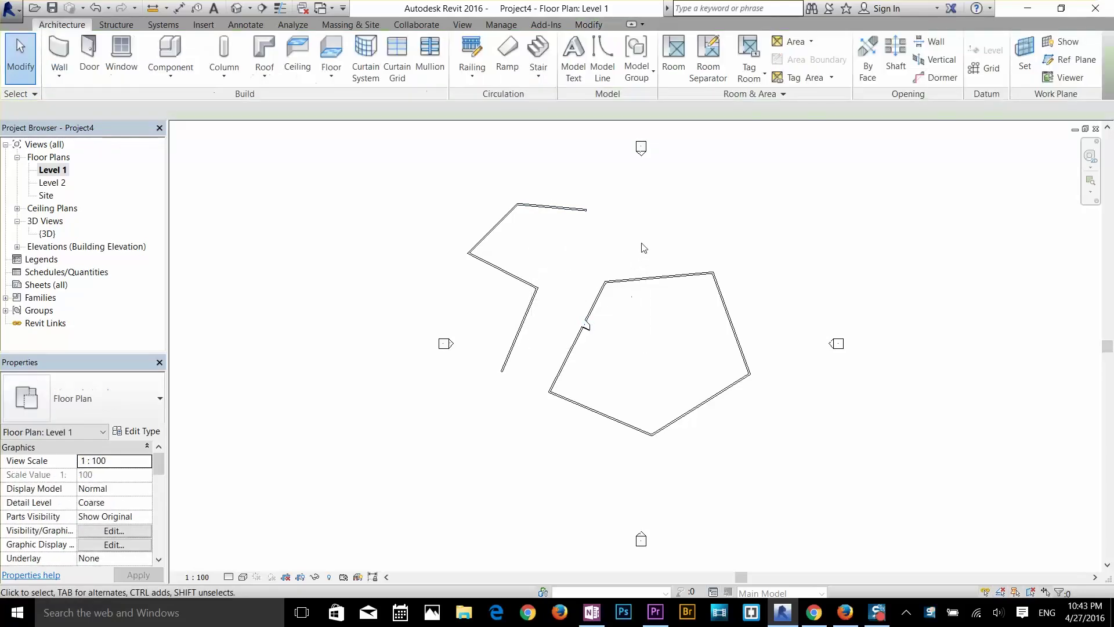
drag(435, 173, 828, 463)
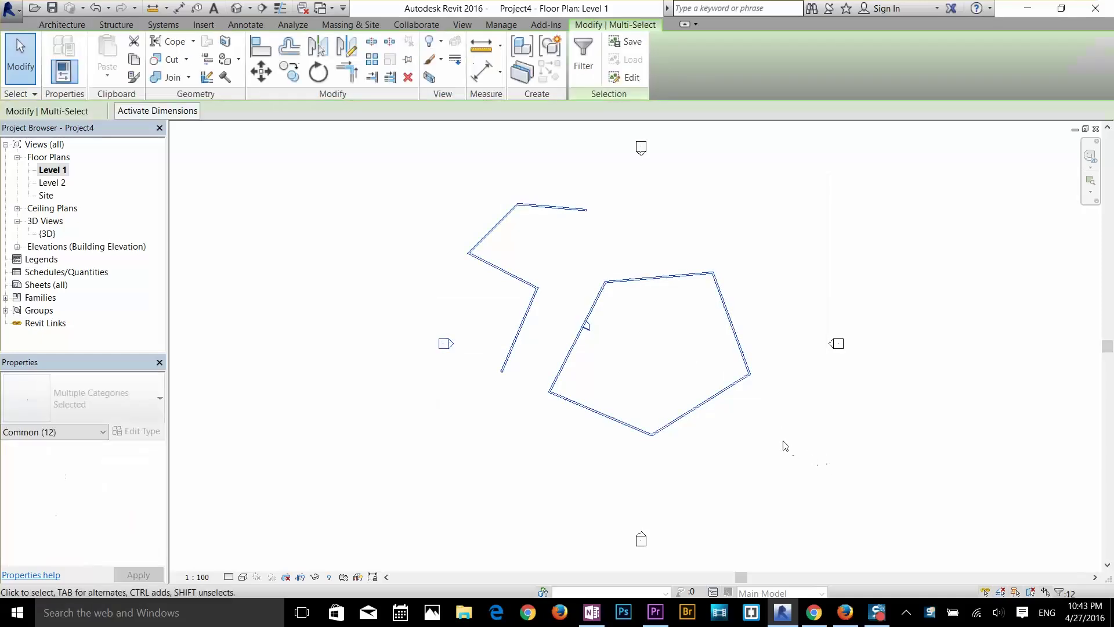
Crossing-select the pentagon's southeast wall and its southwest wall in turn, clearing each selection
drag(764, 445, 677, 392)
click(695, 439)
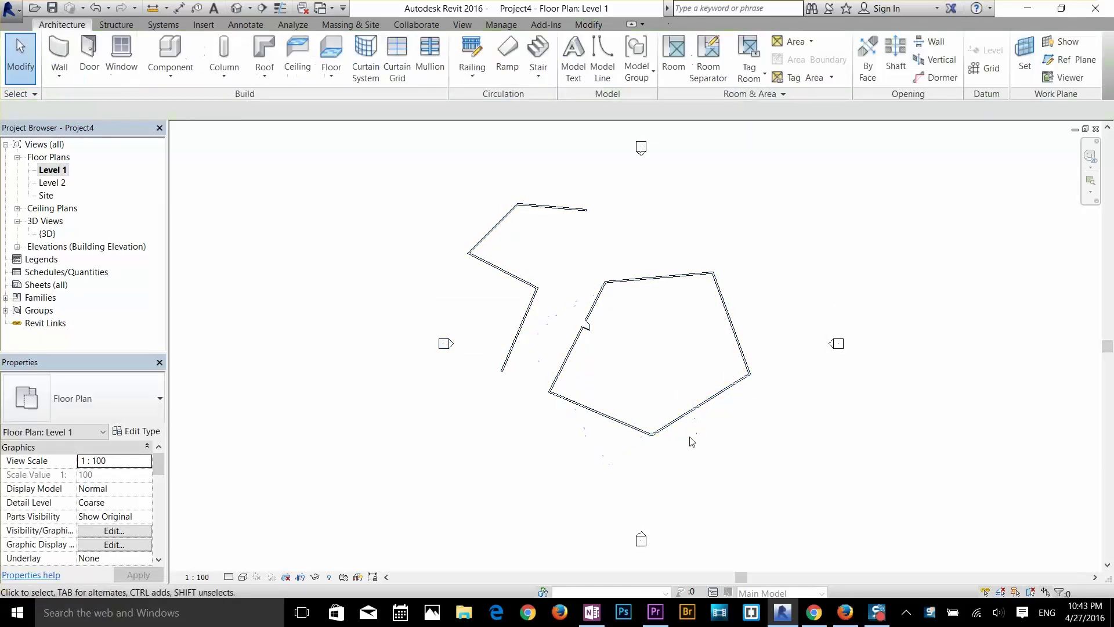
drag(590, 445, 578, 363)
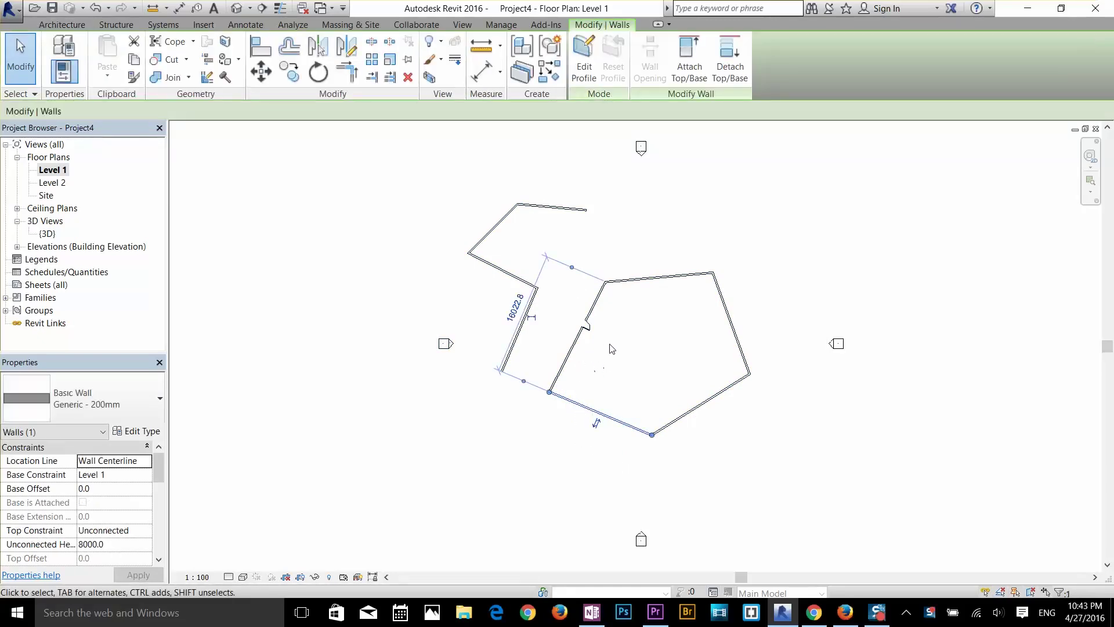
click(572, 245)
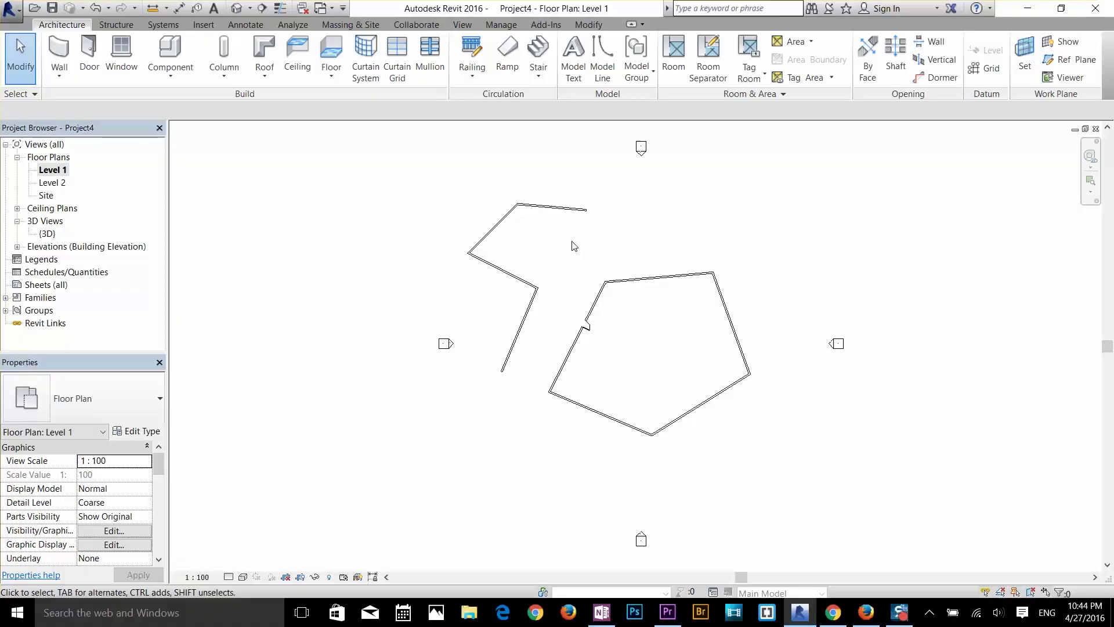